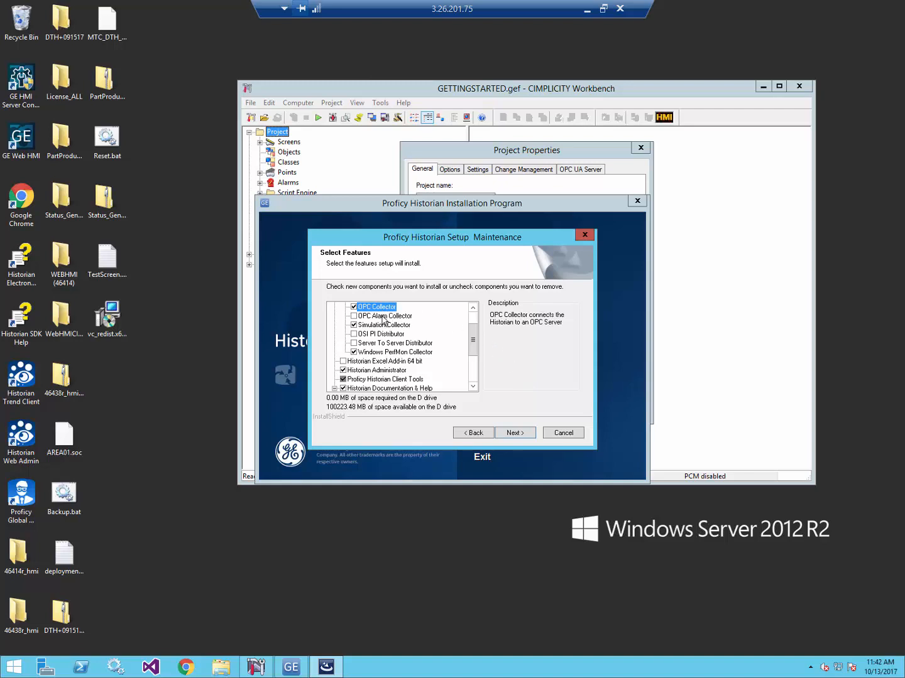
- Cancel the Proficy Historian feature-change maintenance without changes and close the Historian installer
click(385, 380)
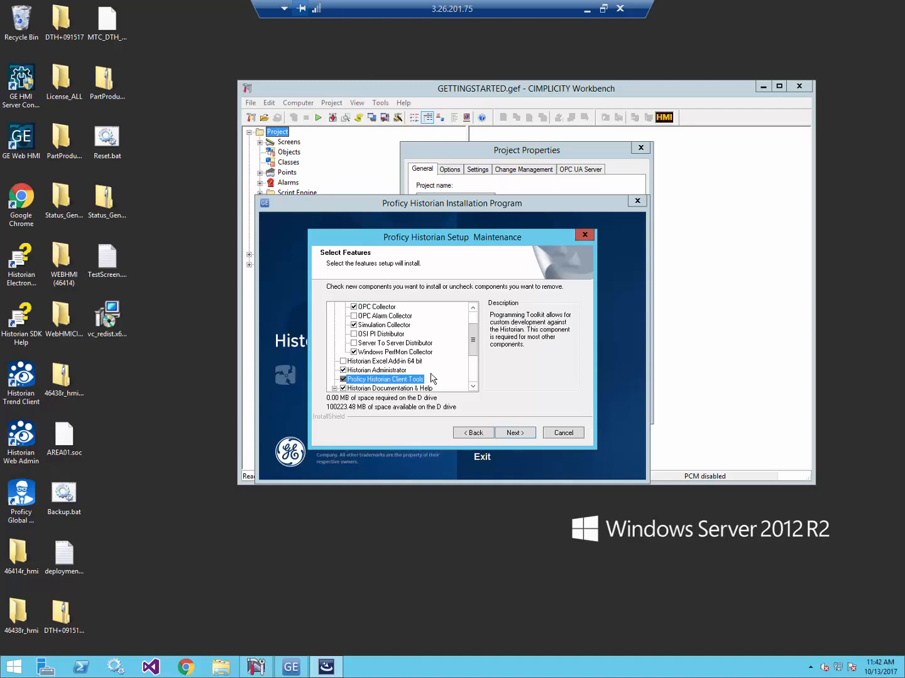
click(557, 436)
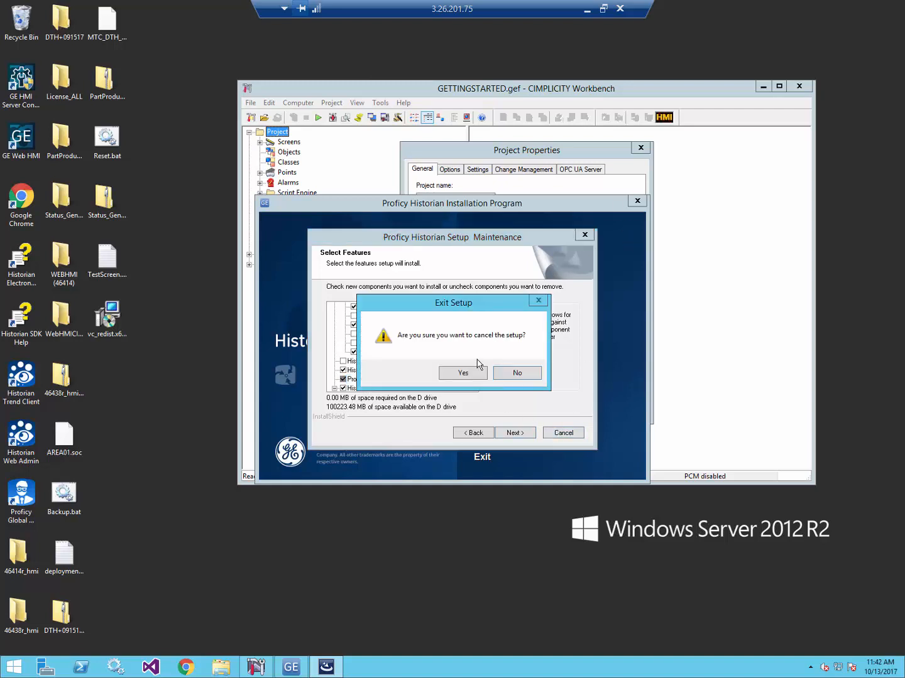
click(473, 375)
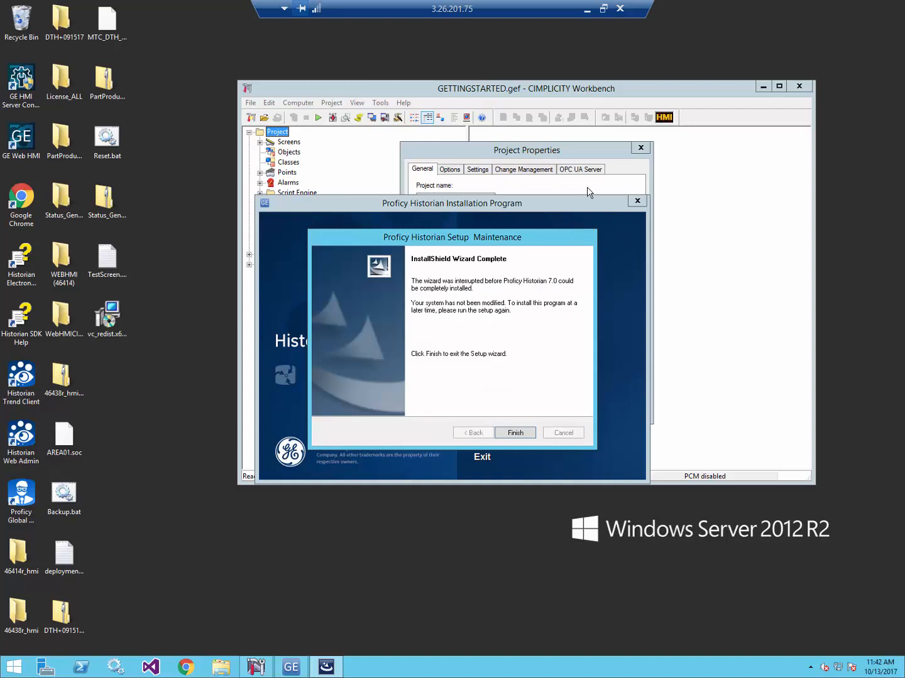
click(511, 437)
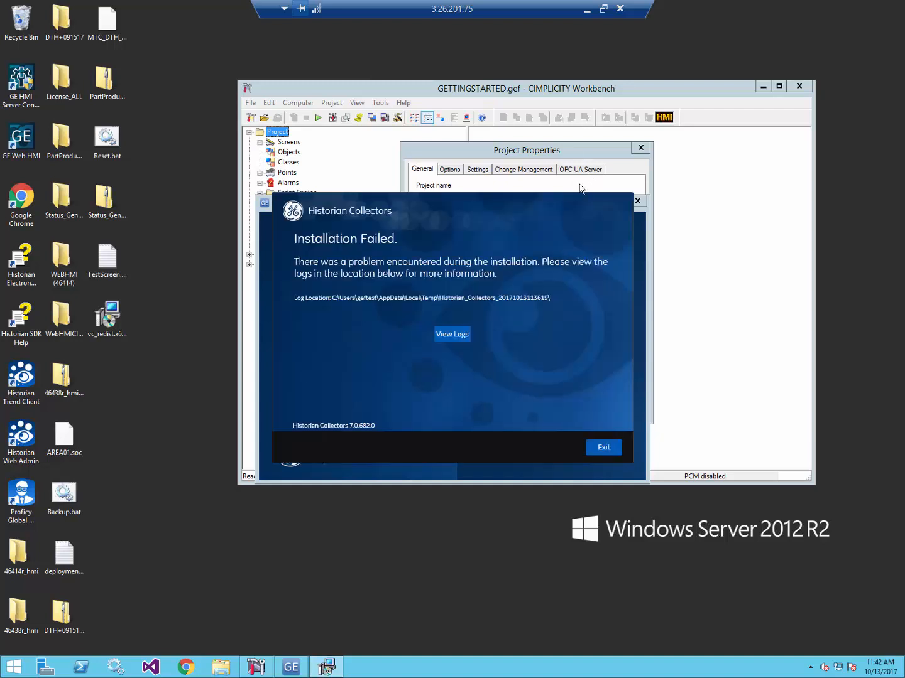
click(611, 444)
click(637, 202)
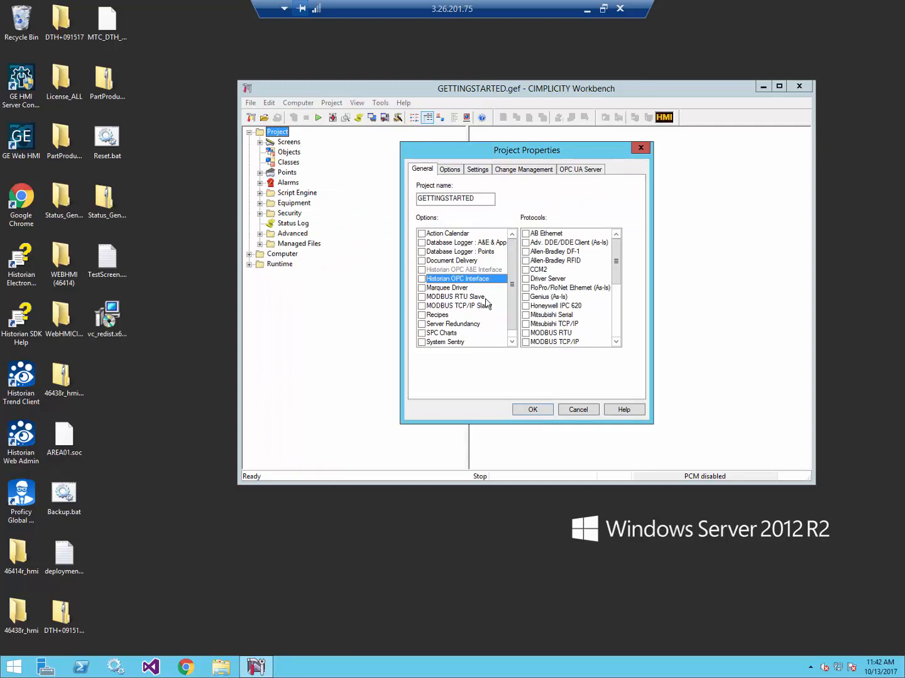
- Enable the Historian OPC Interface and enter server LOCALHOST with the Historian username and both passwords
click(422, 279)
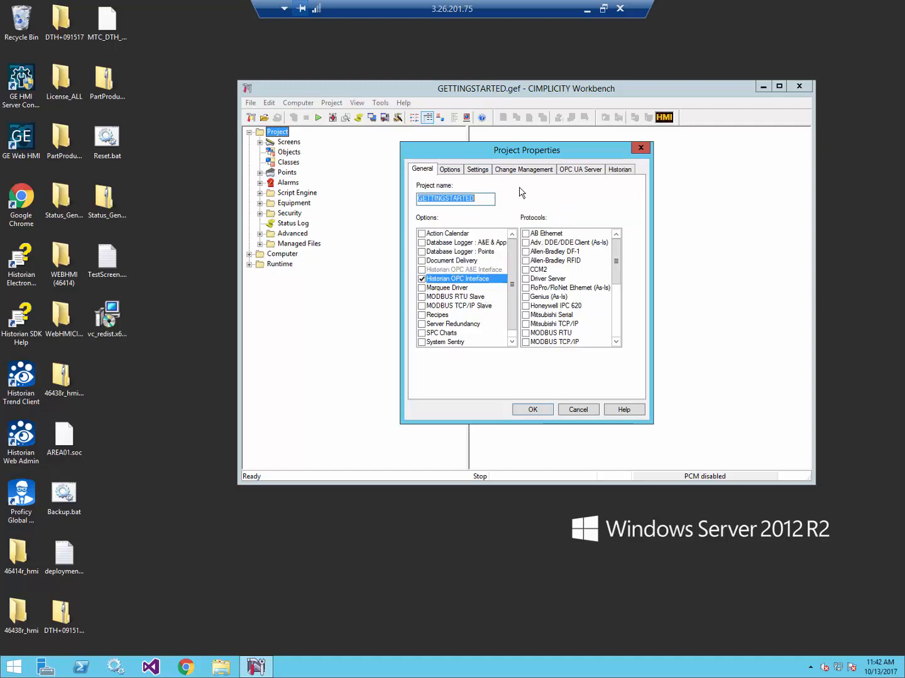
click(619, 170)
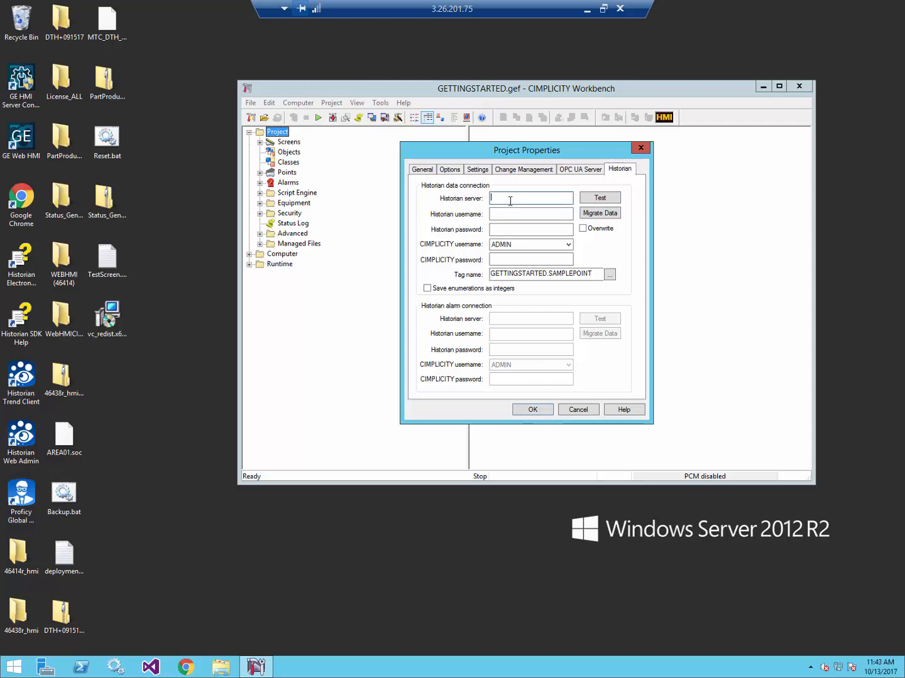
text(LOCL)
key(BackSpace)
text(ALHOST)
key(Tab)
text(geftest)
key(Tab)
text(*********)
click(539, 257)
text(********)
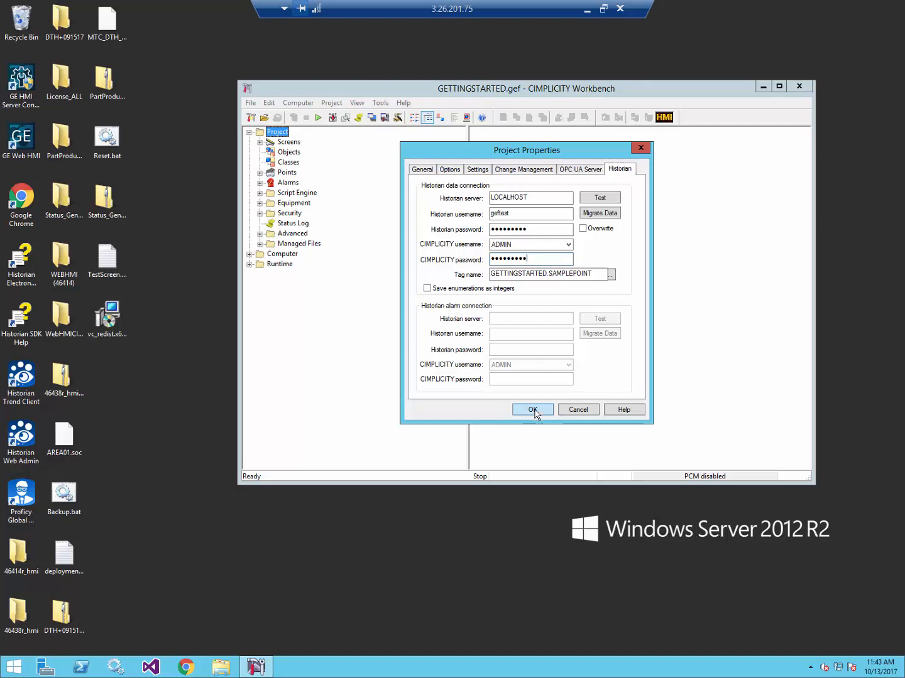
- Re-enter the rejected CIMPLICITY password, test the connection successfully, and save the project properties
click(533, 409)
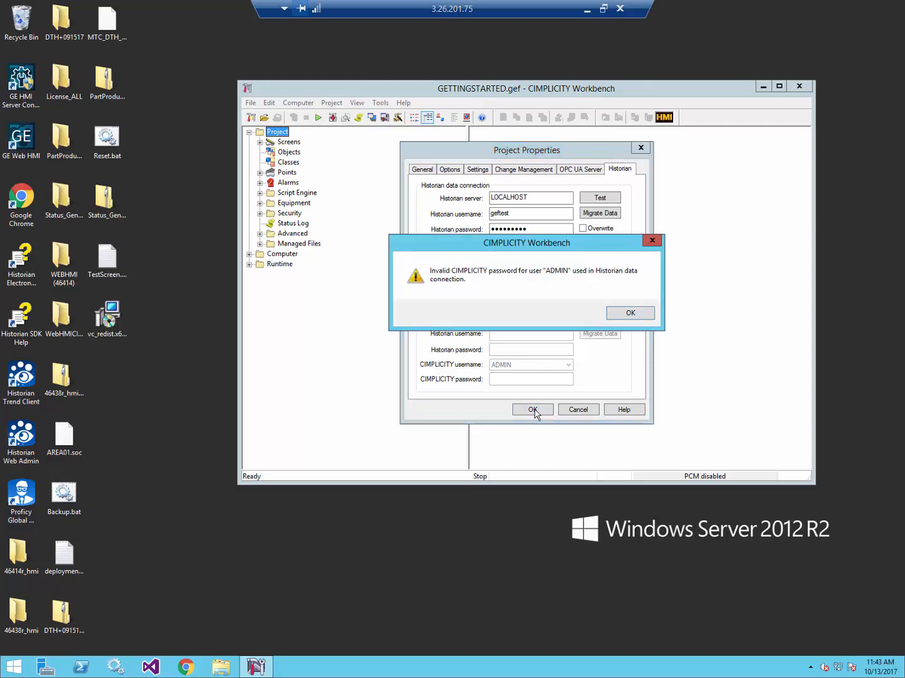
click(627, 308)
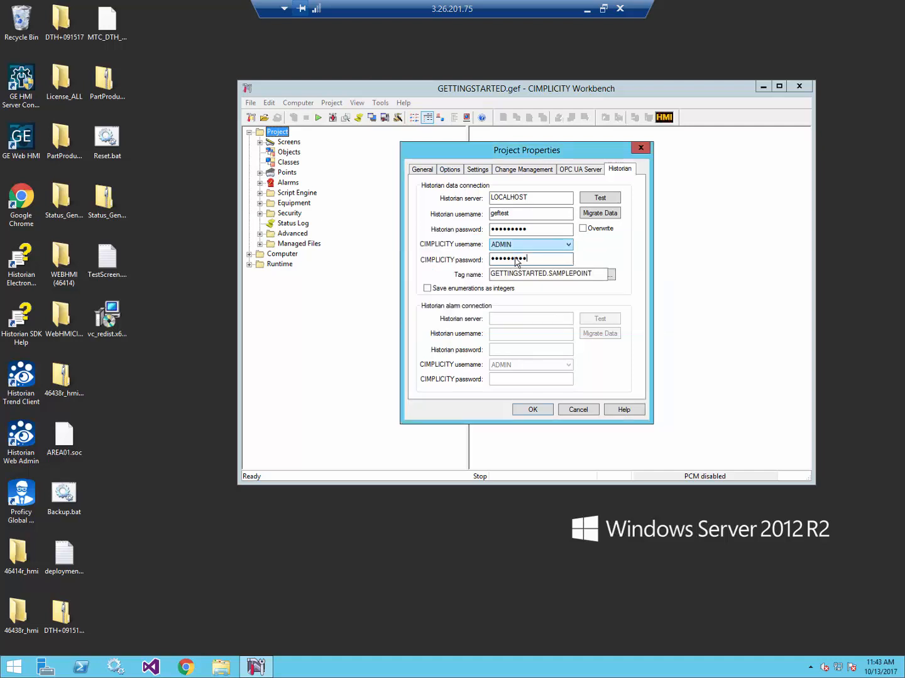
double_click(516, 258)
text(••••••••)
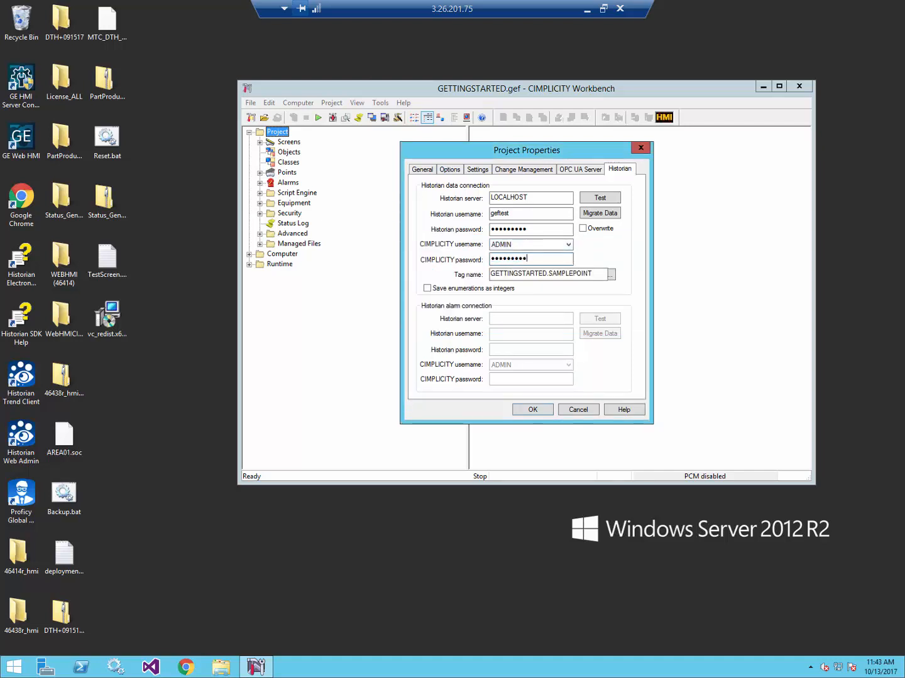
click(608, 200)
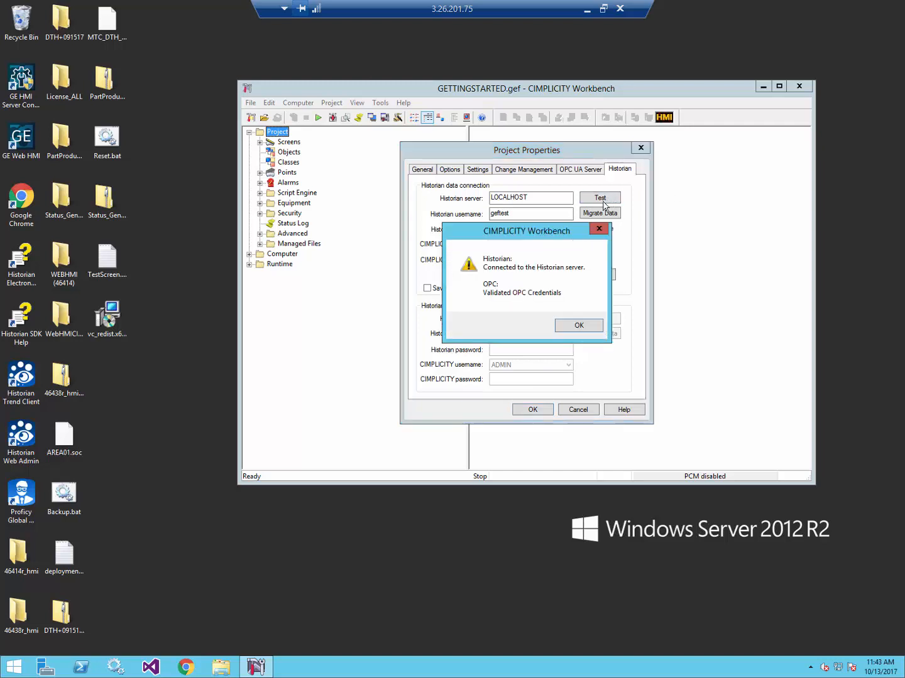
click(565, 333)
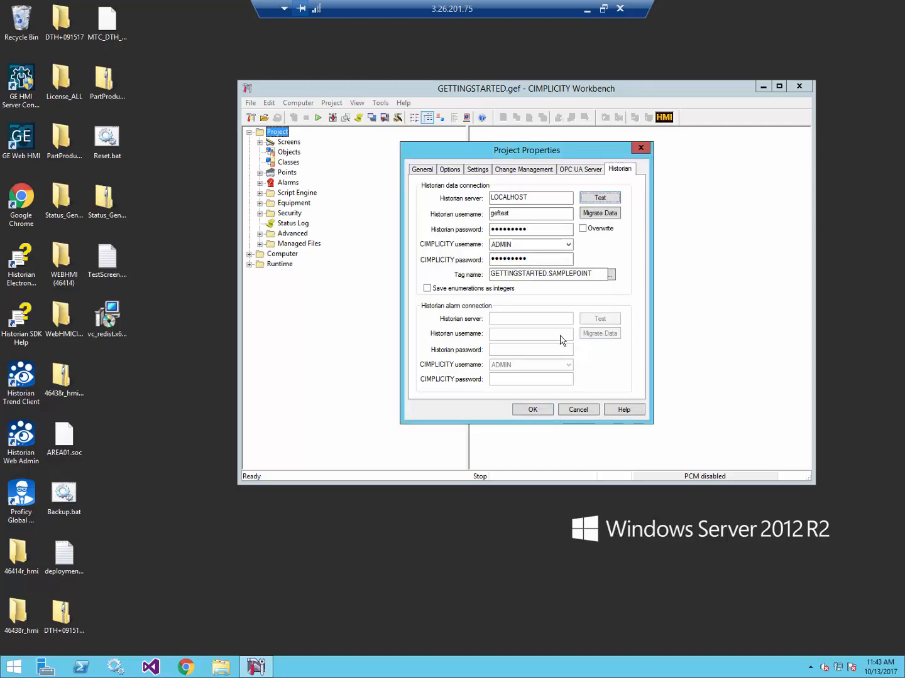
click(539, 413)
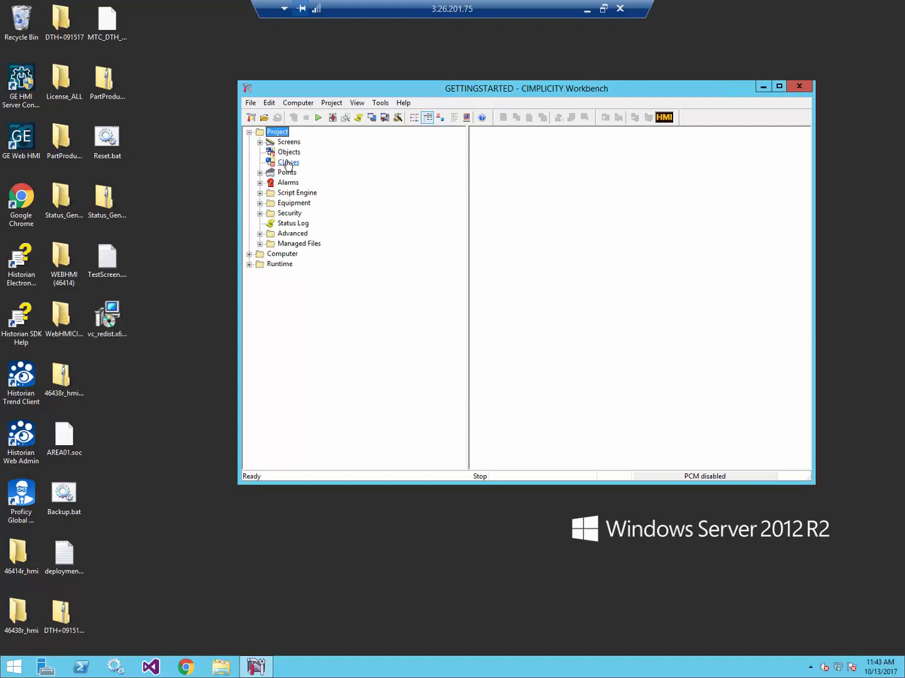
- Add a new data item named Flow to the TPump class
click(288, 163)
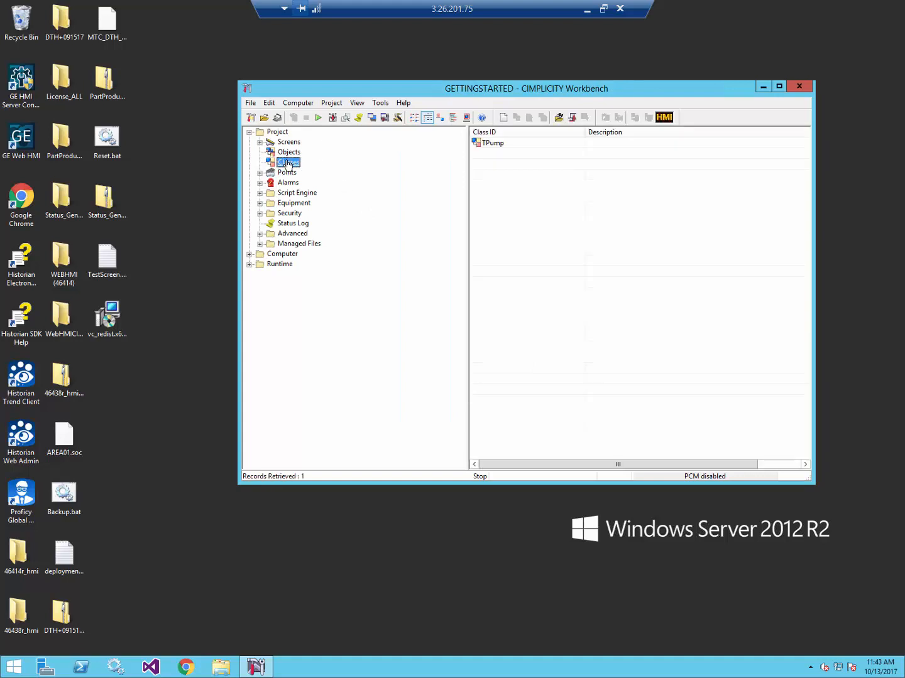
double_click(500, 144)
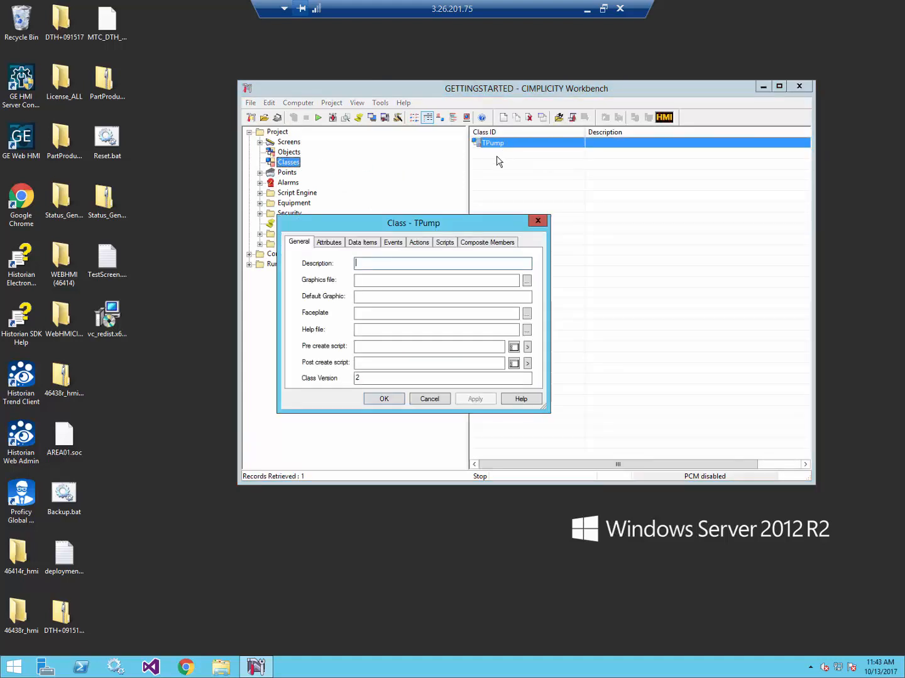
click(366, 243)
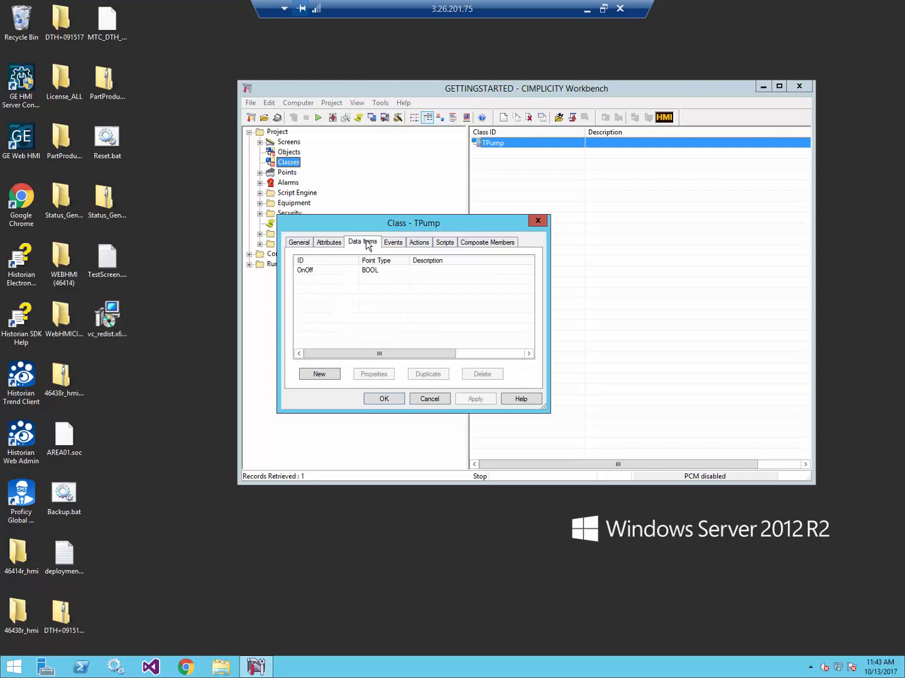
click(322, 376)
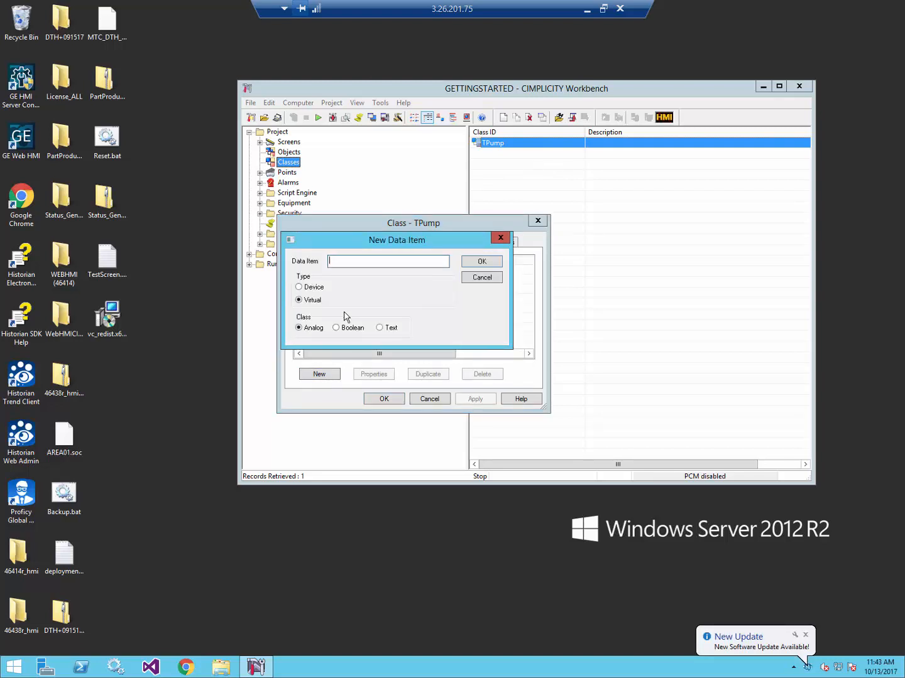
text(Flow)
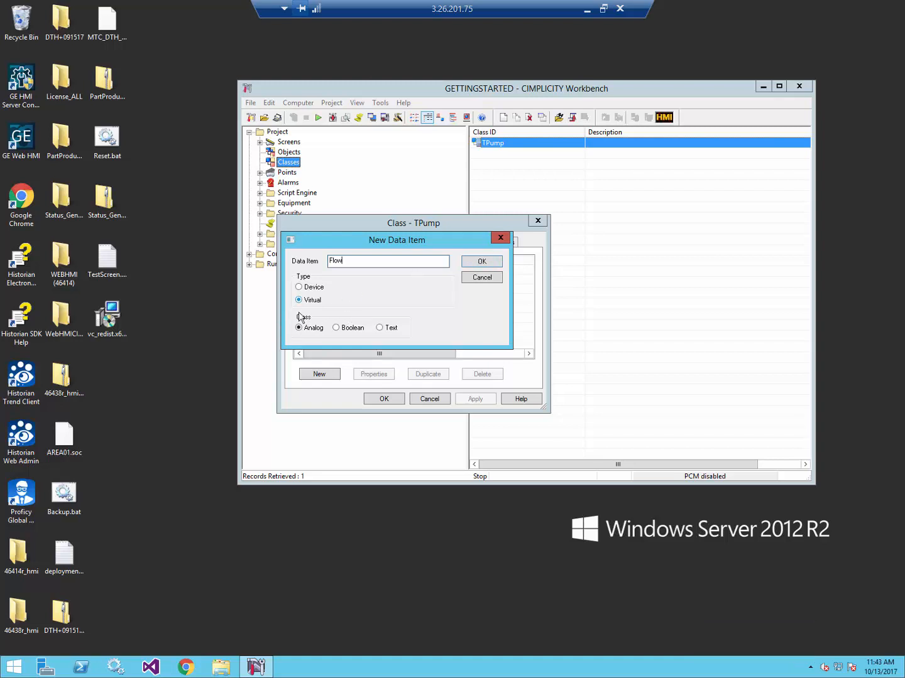
click(482, 262)
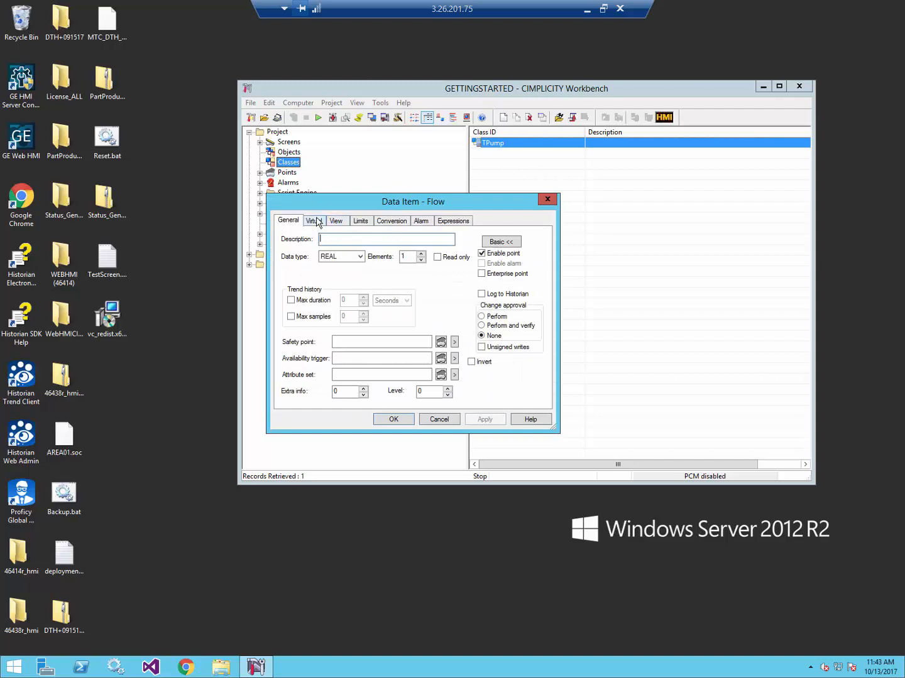
- Make Flow a virtual point calculated by the equation $Project.DATE.SECOND
click(316, 221)
click(339, 275)
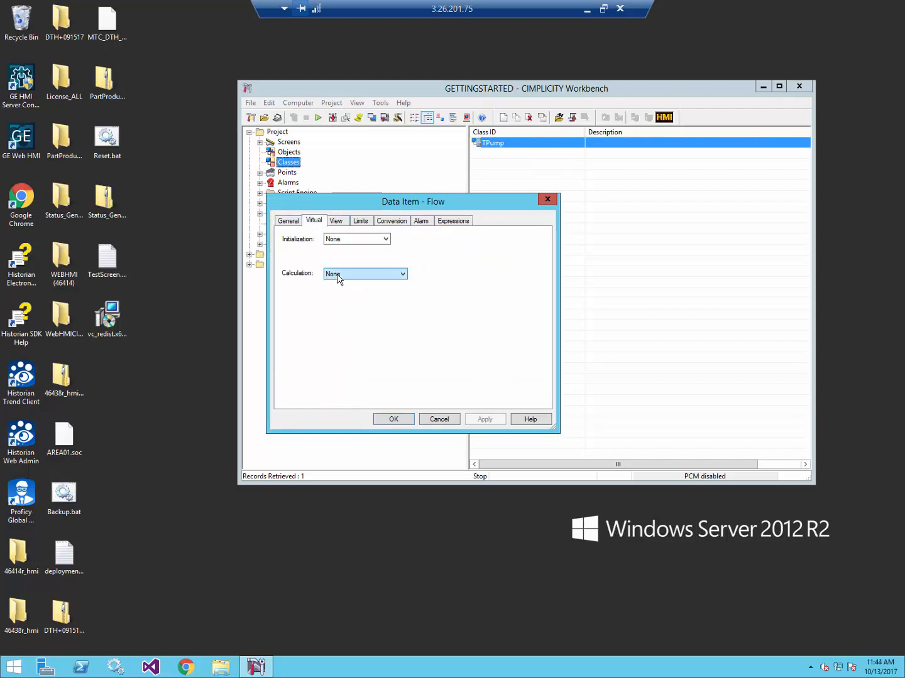
click(343, 290)
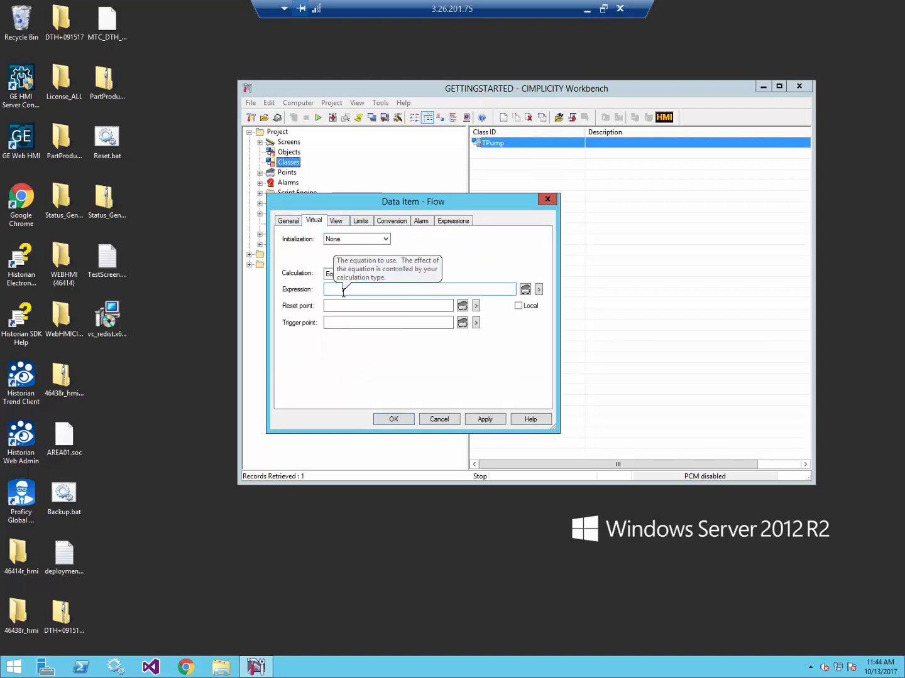
click(343, 293)
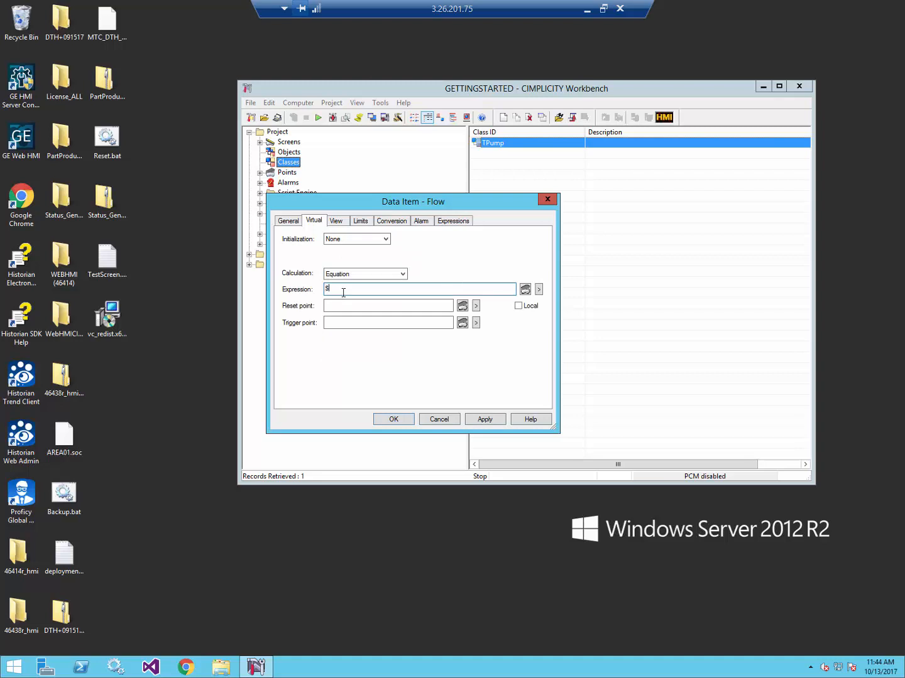
text($Project.DATE.SECOND)
- Give Flow a display range of 0 to 60, save the class, and update its objects
click(338, 223)
click(353, 311)
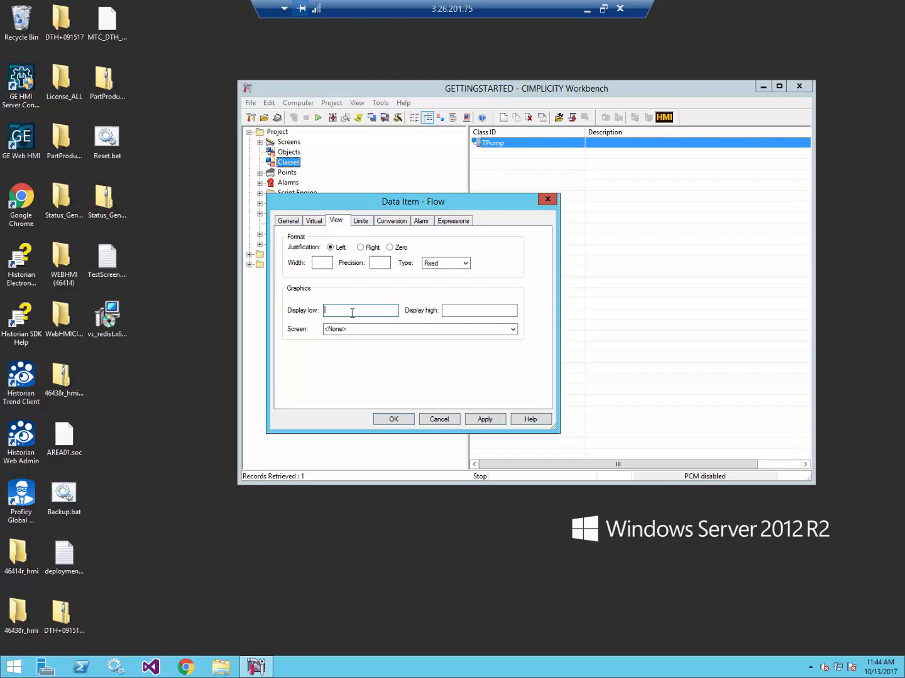
text(0)
key(Tab)
text(60)
click(481, 425)
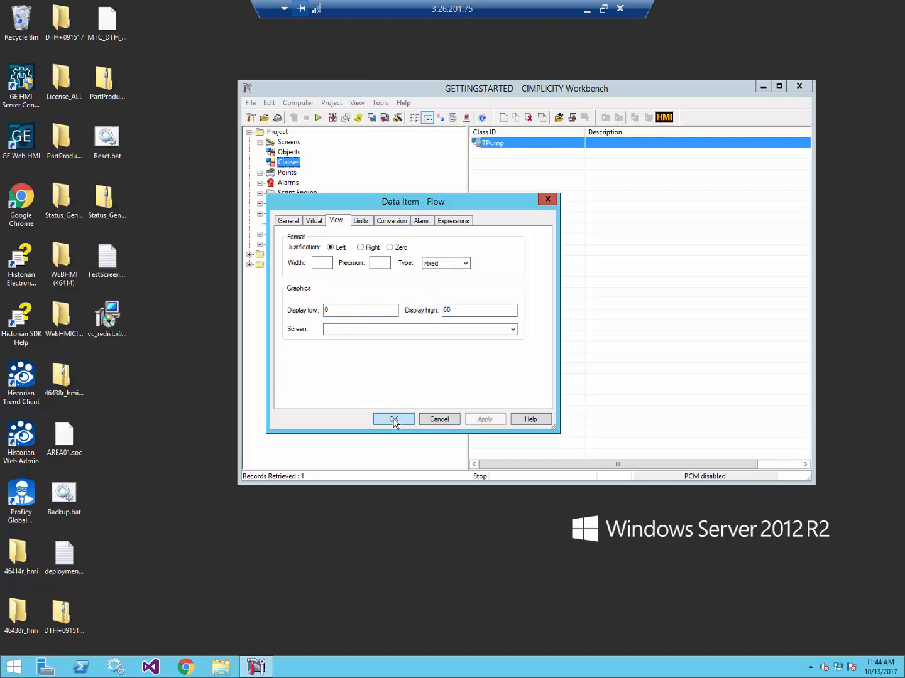
click(395, 422)
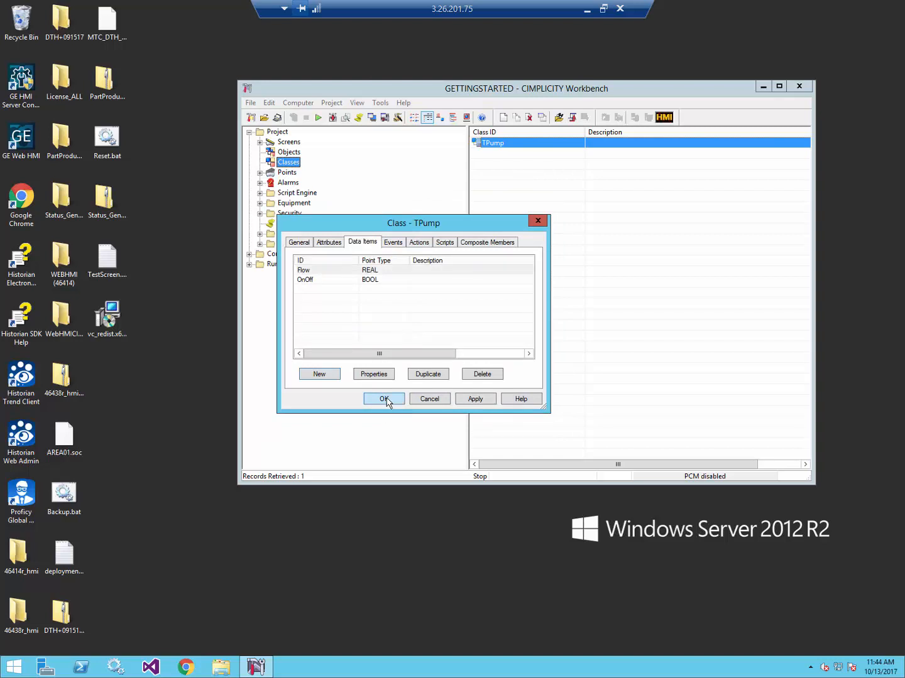
click(384, 399)
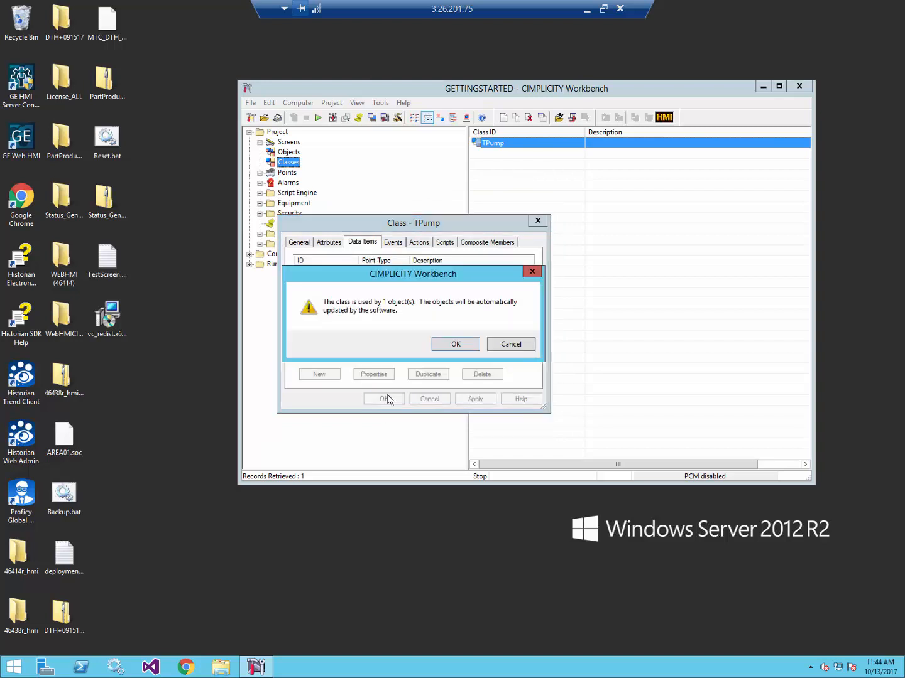
click(457, 344)
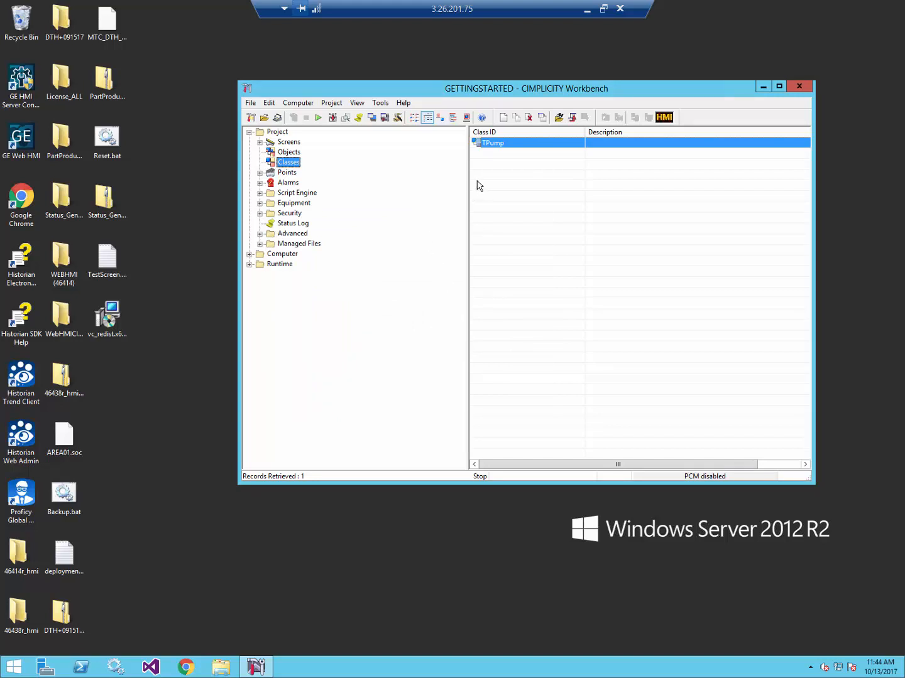
- Turn on Log to Historian for TPump's Flow data item and save the class
double_click(491, 142)
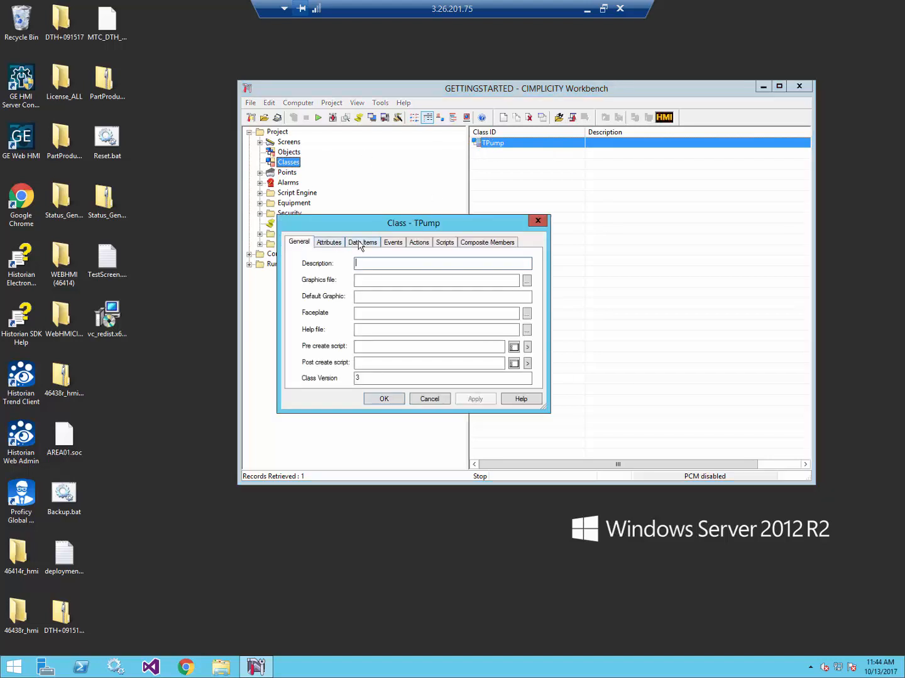
click(362, 243)
double_click(343, 270)
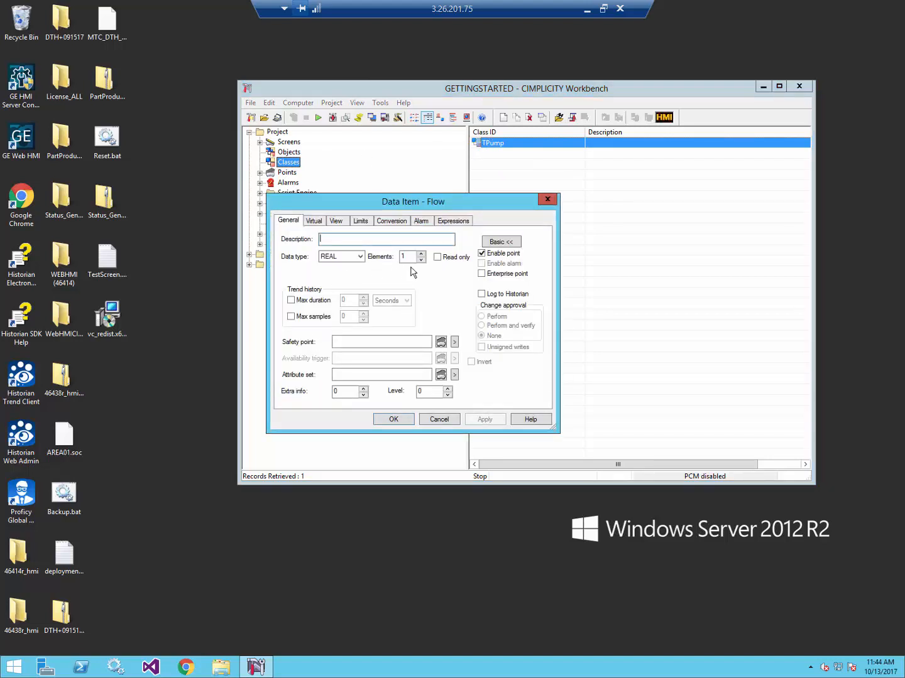
click(481, 294)
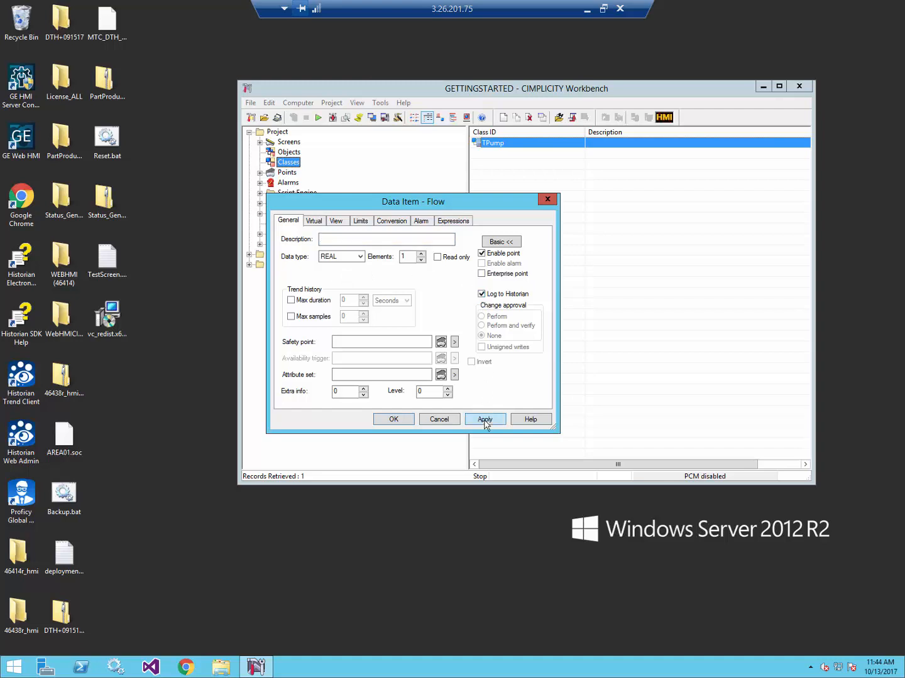
click(485, 422)
click(399, 422)
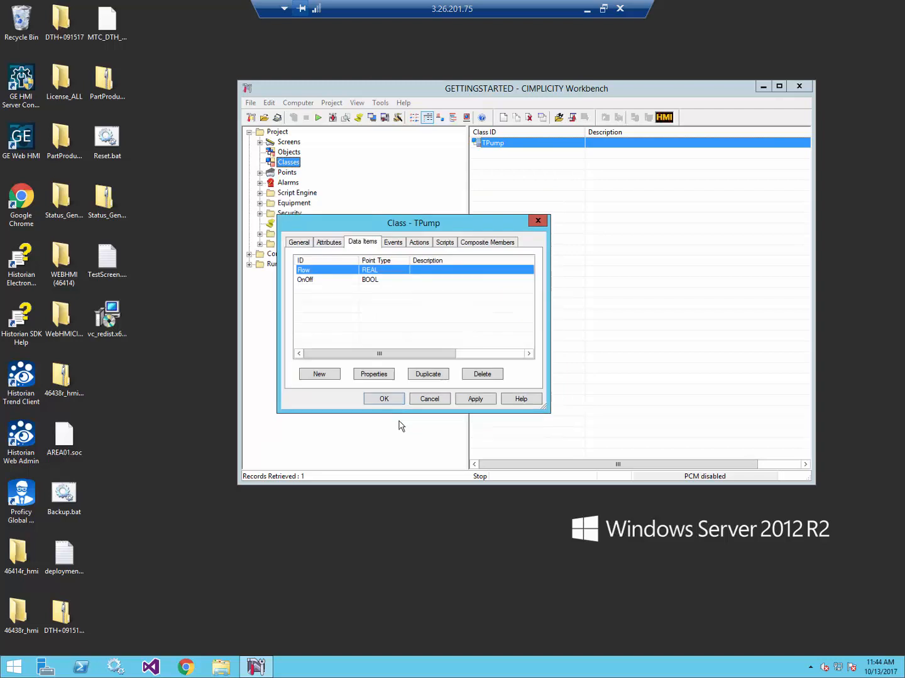
click(387, 401)
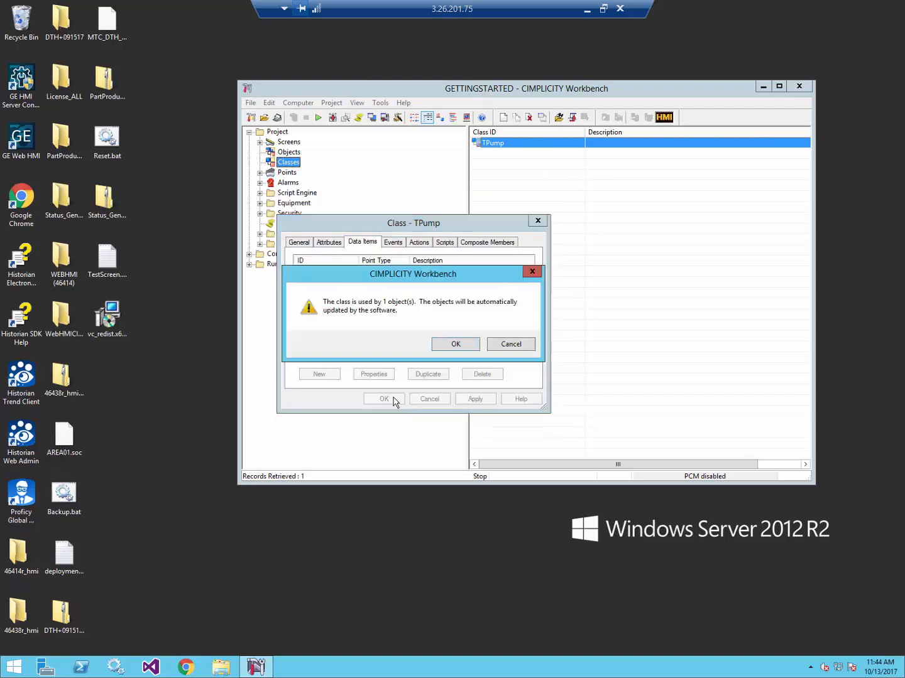
click(450, 344)
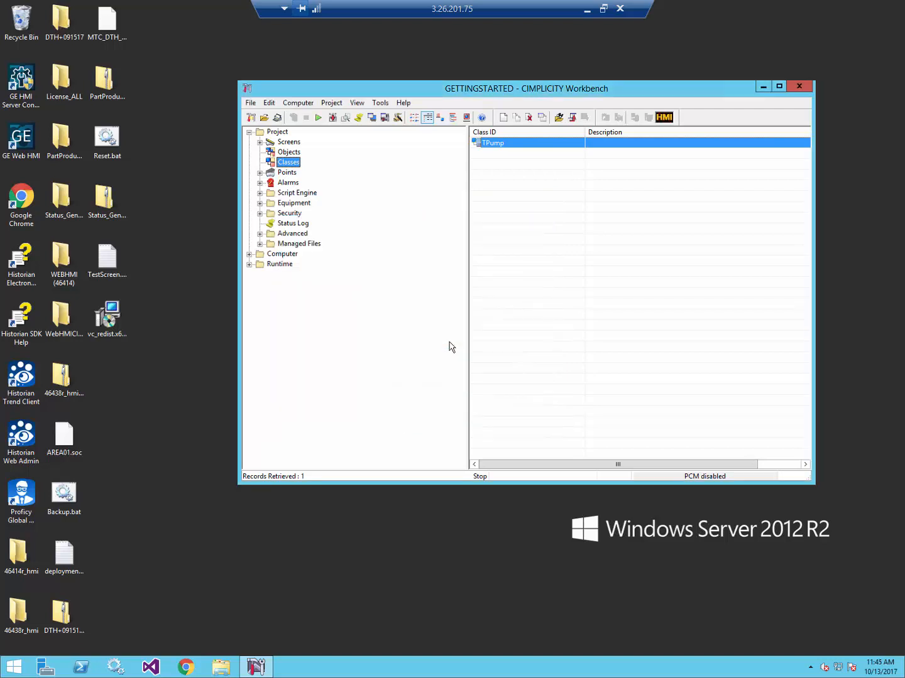
- Update the runtime configuration and start the GETTINGSTARTED project
click(319, 118)
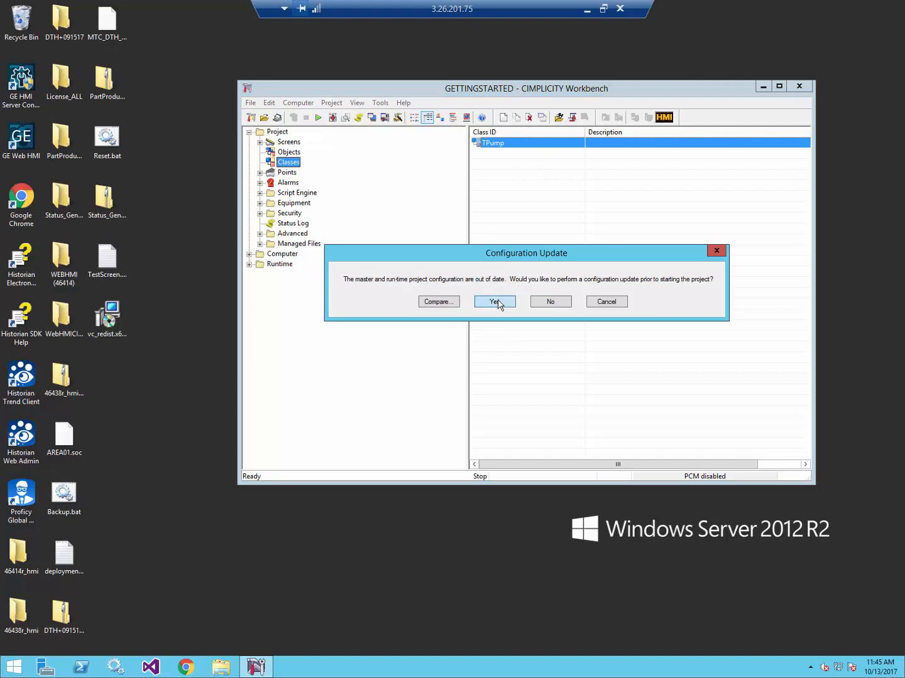
click(497, 303)
click(514, 314)
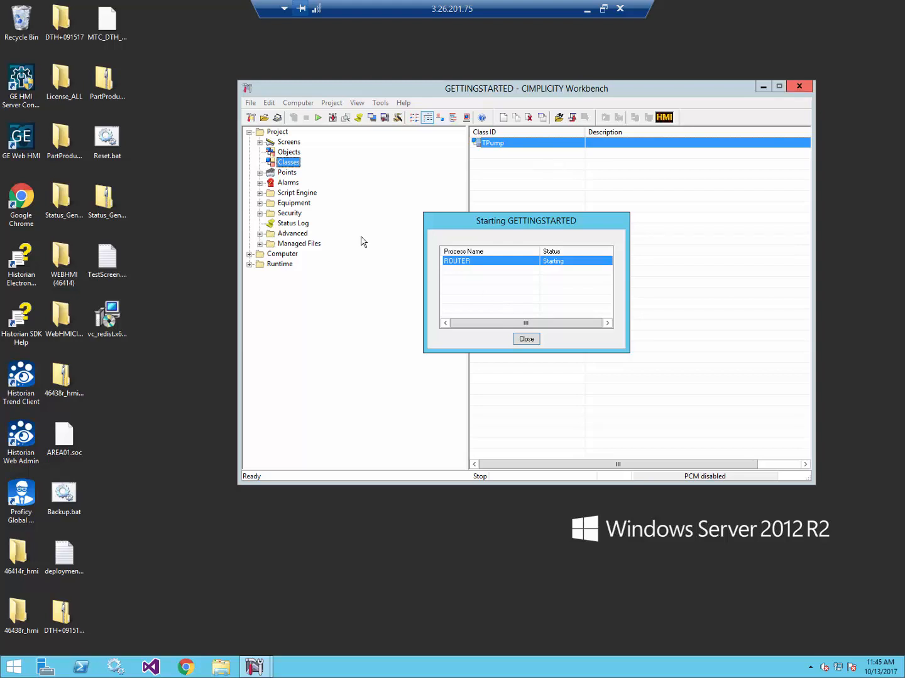
click(23, 84)
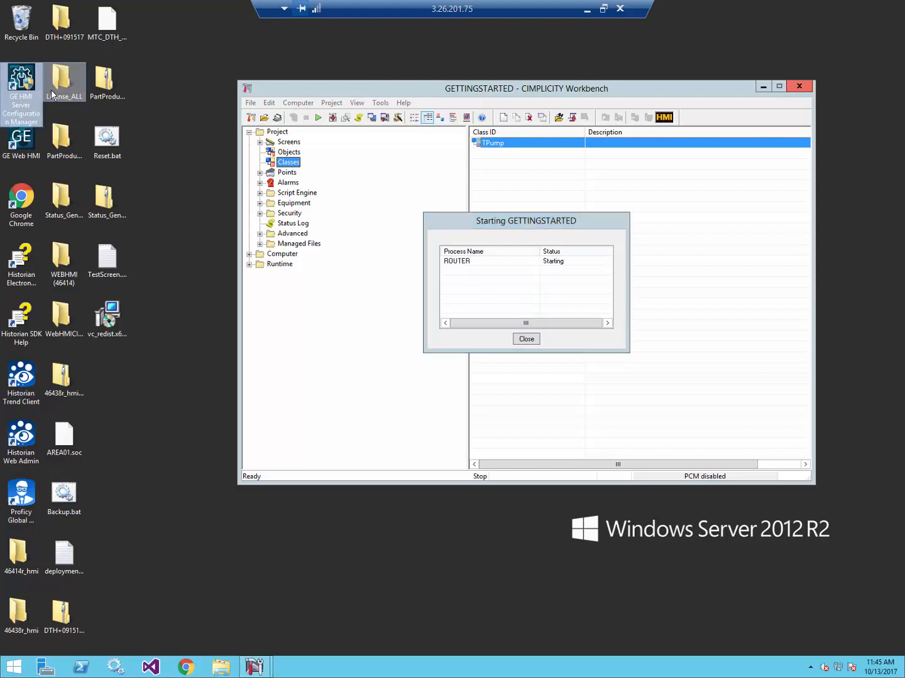
- Point the HMI Server Configuration Manager's Historian connection at localhost with its login, verify it, and restart services
double_click(32, 86)
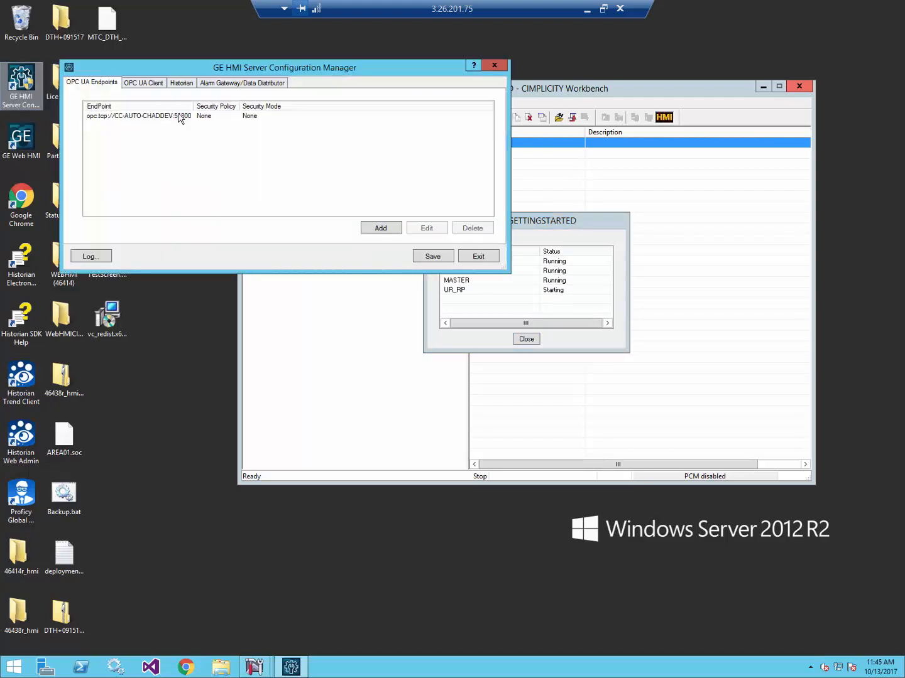
click(182, 83)
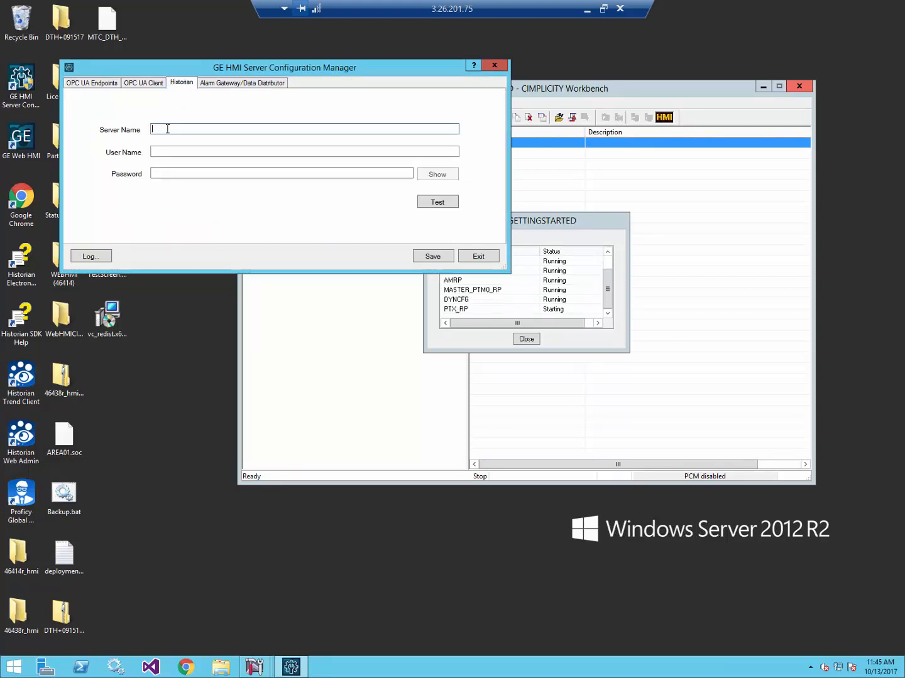
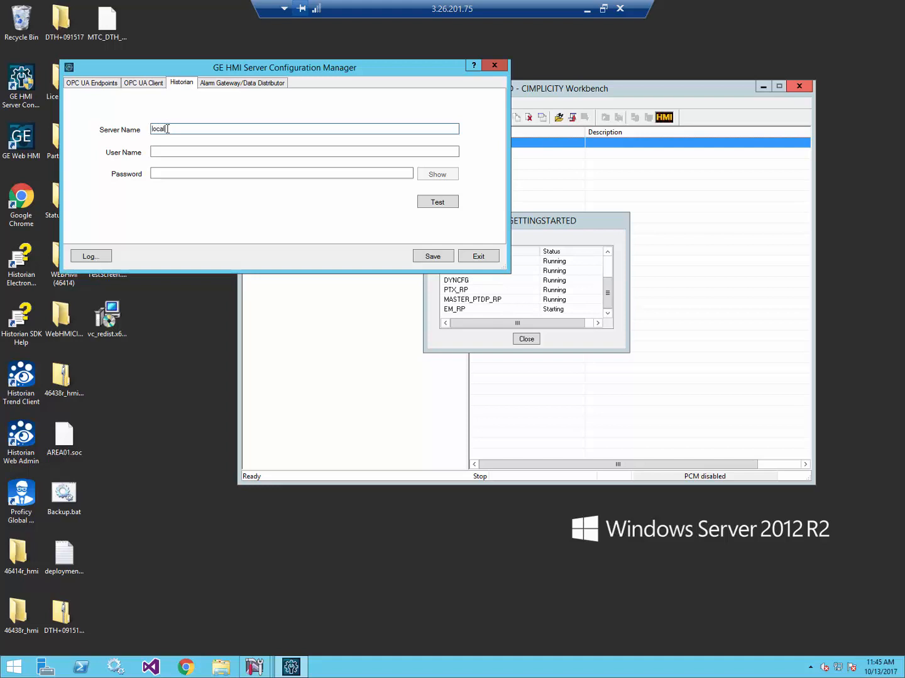
key(Tab)
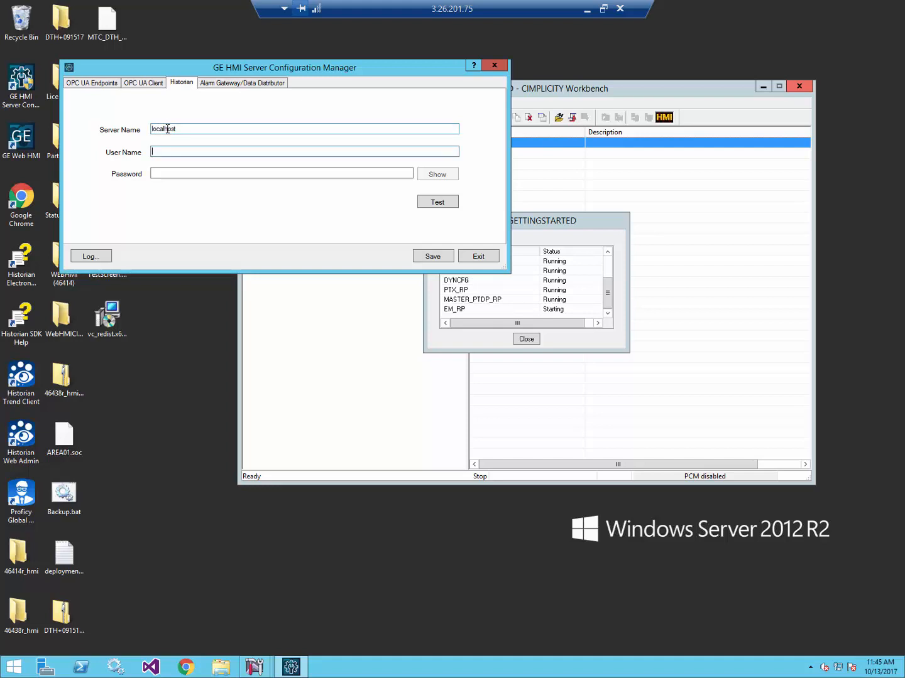
key(Tab)
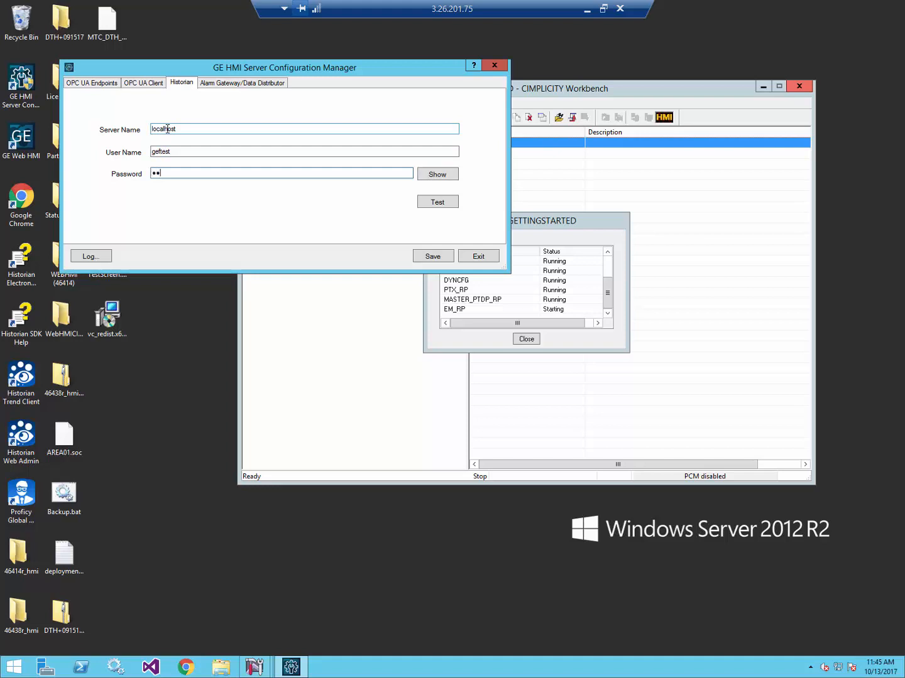
click(432, 203)
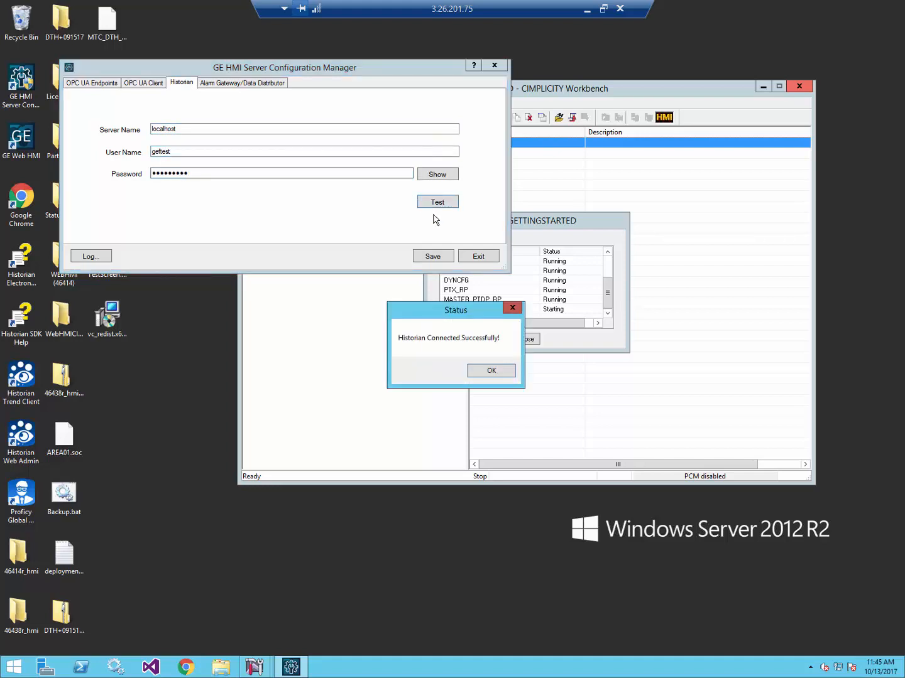
click(490, 369)
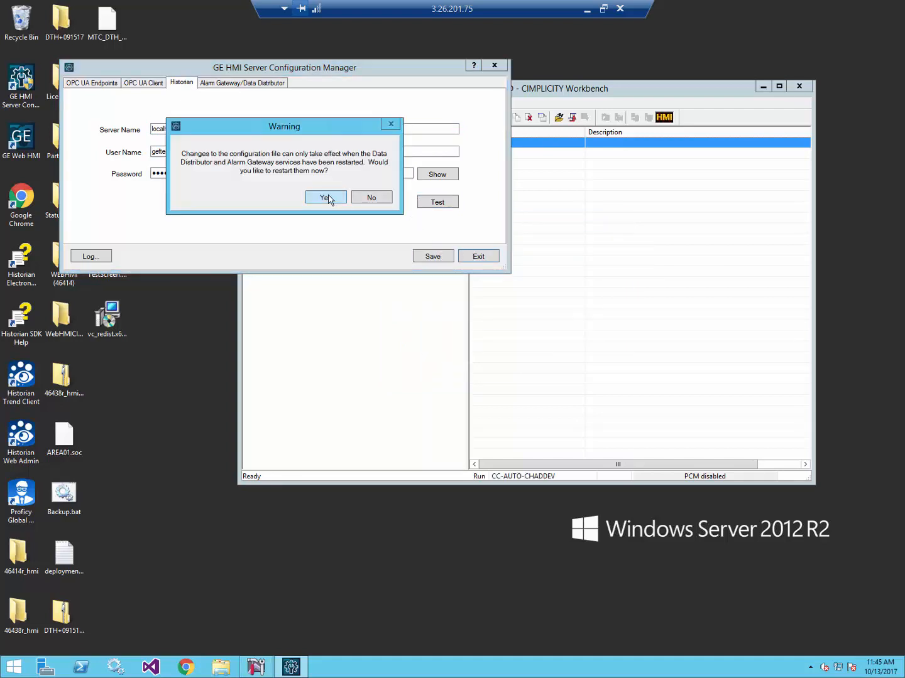
click(328, 198)
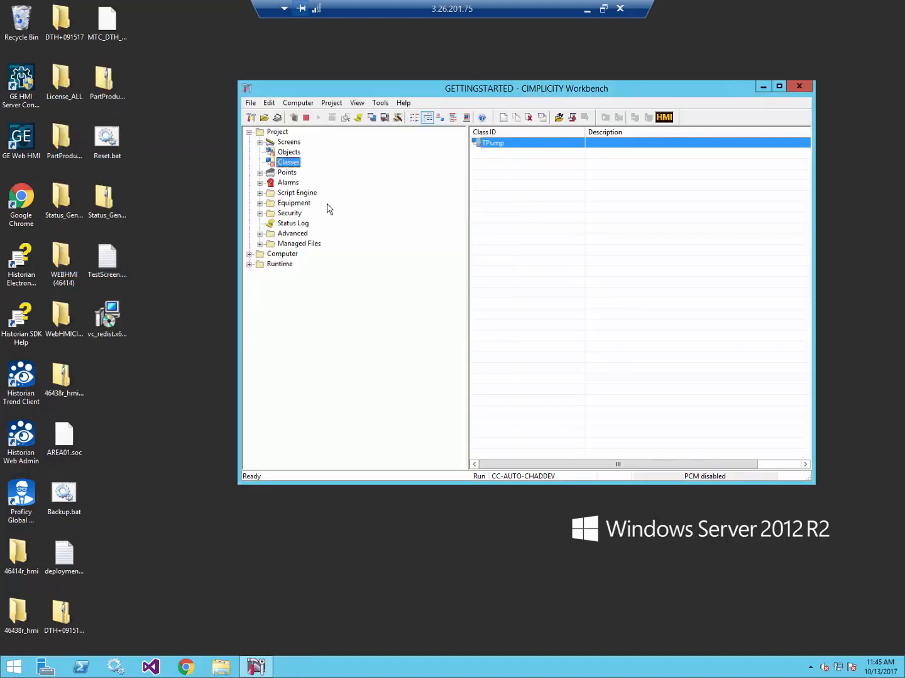
- Launch GE Web HMI, sign in as admin, and go to Administration > Set Up > Server
click(19, 137)
double_click(19, 137)
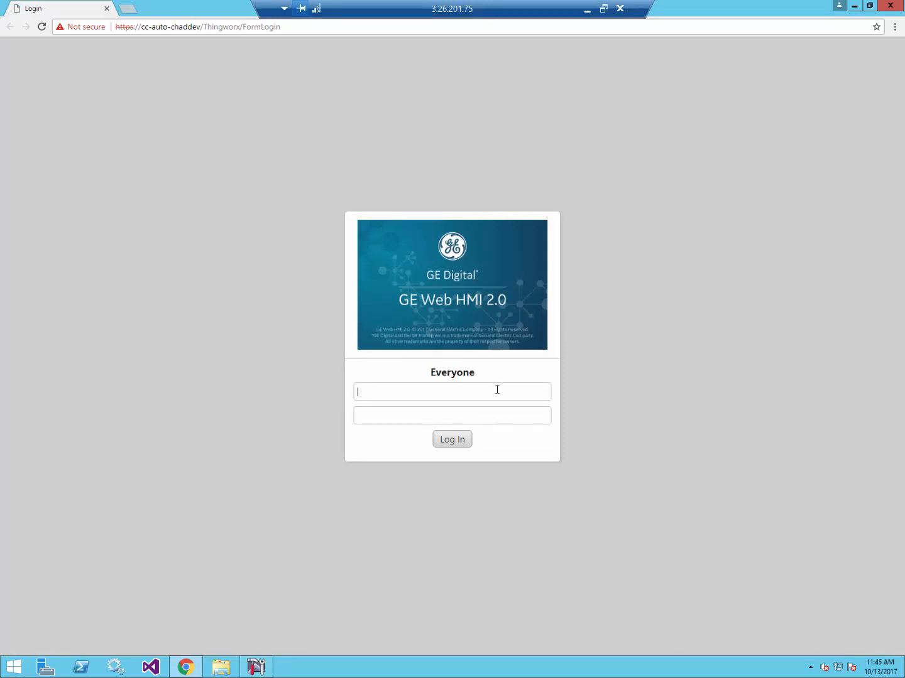
text(admin)
key(Tab)
click(462, 445)
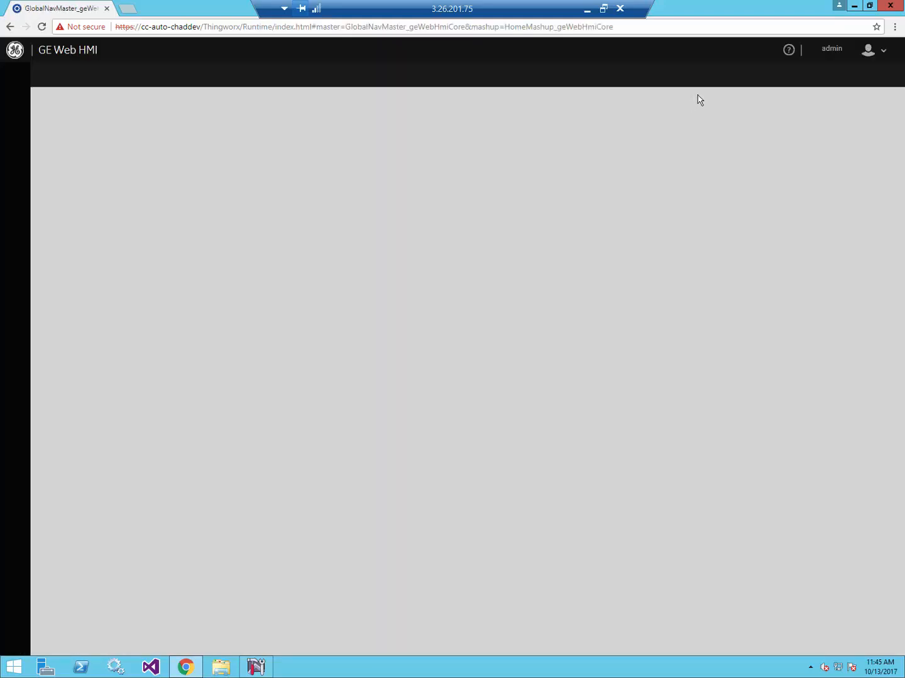
click(836, 51)
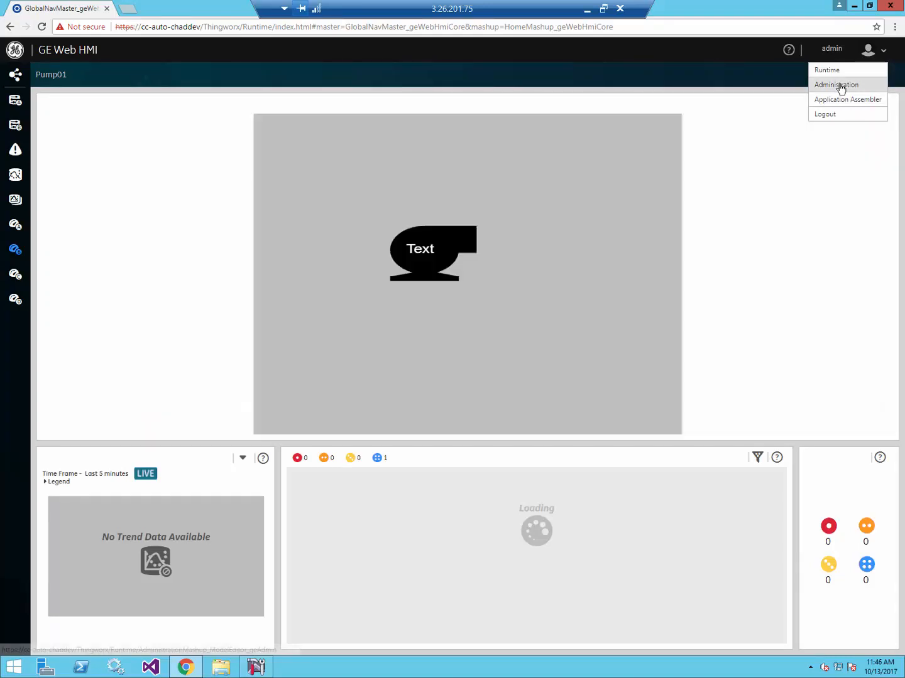
click(839, 85)
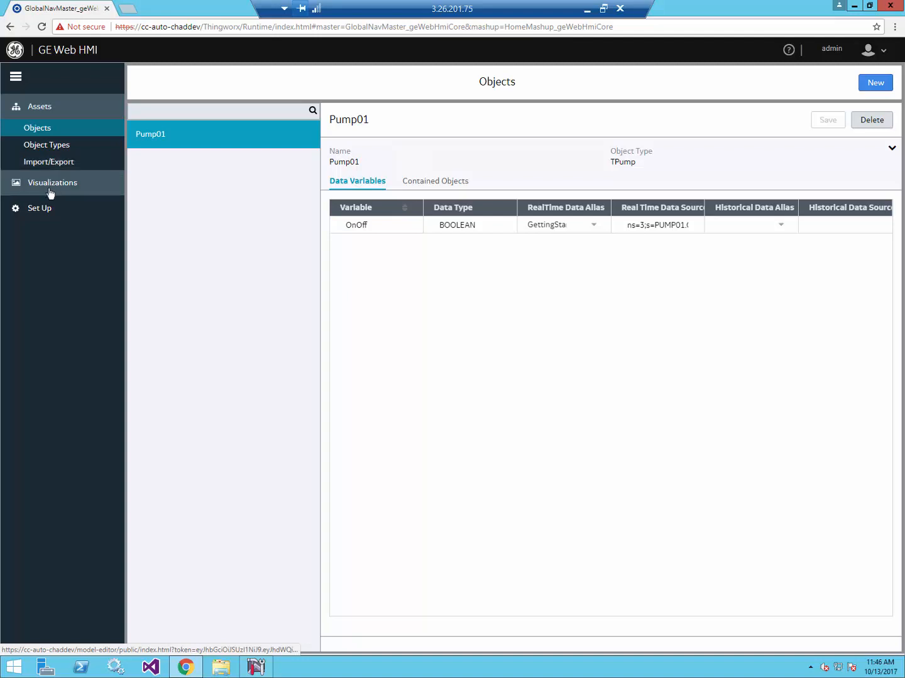
click(44, 208)
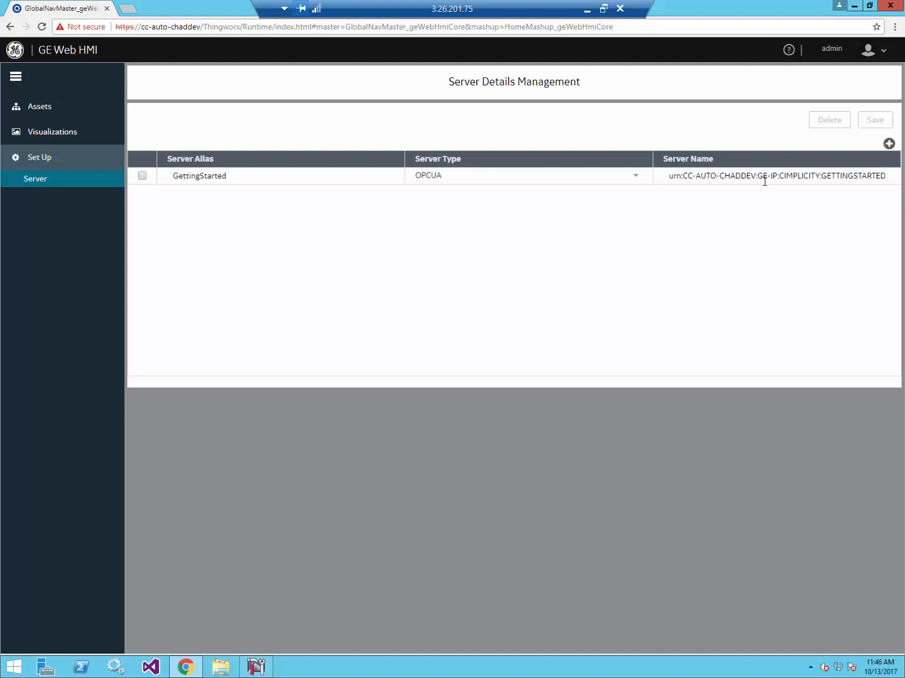
- Add and save a server entry with alias Historian, type Historian, and server name localhost
click(889, 145)
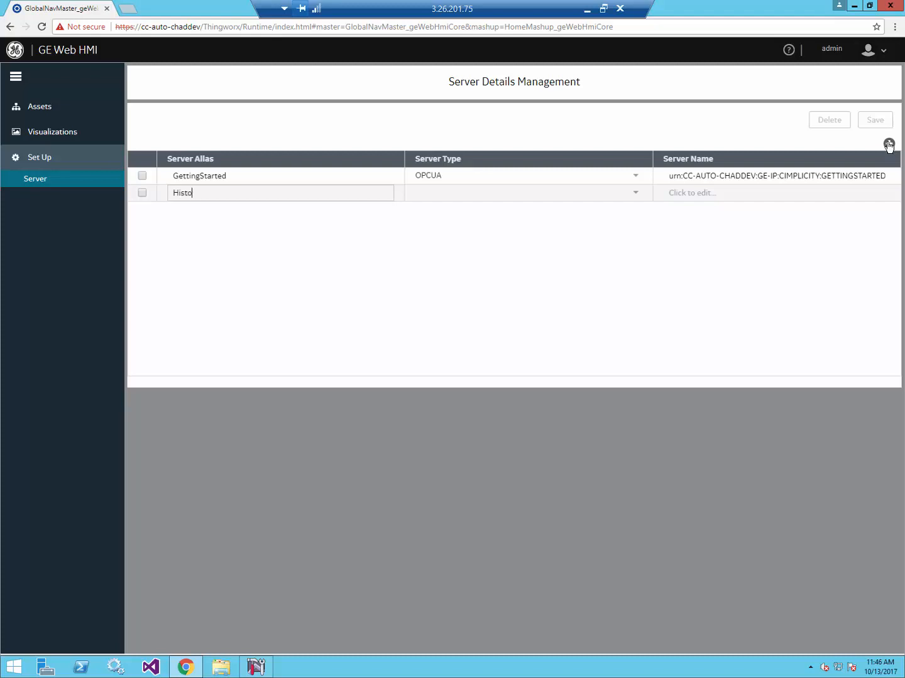
click(634, 195)
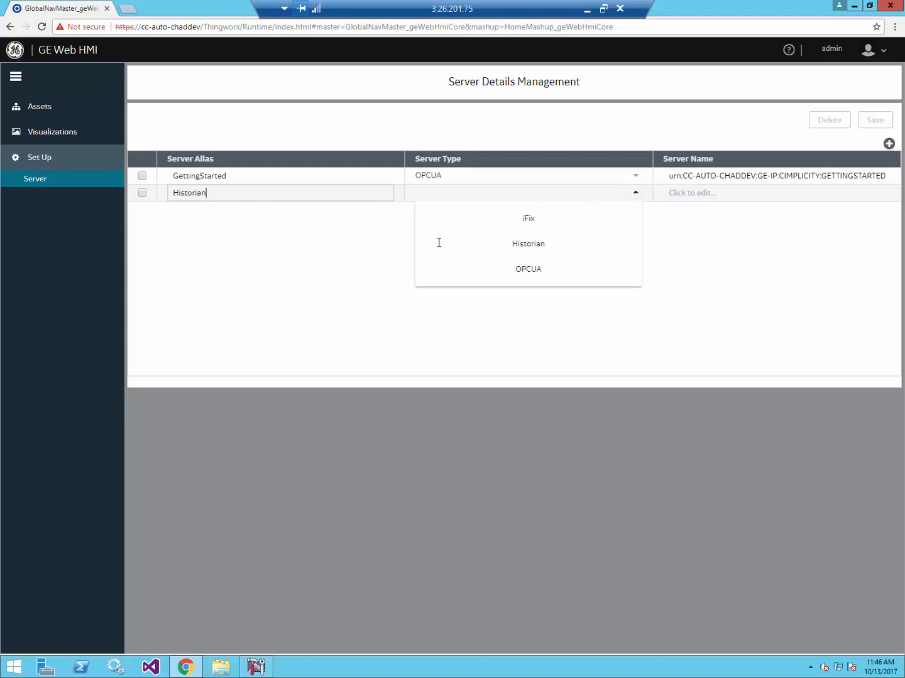
click(510, 249)
click(342, 193)
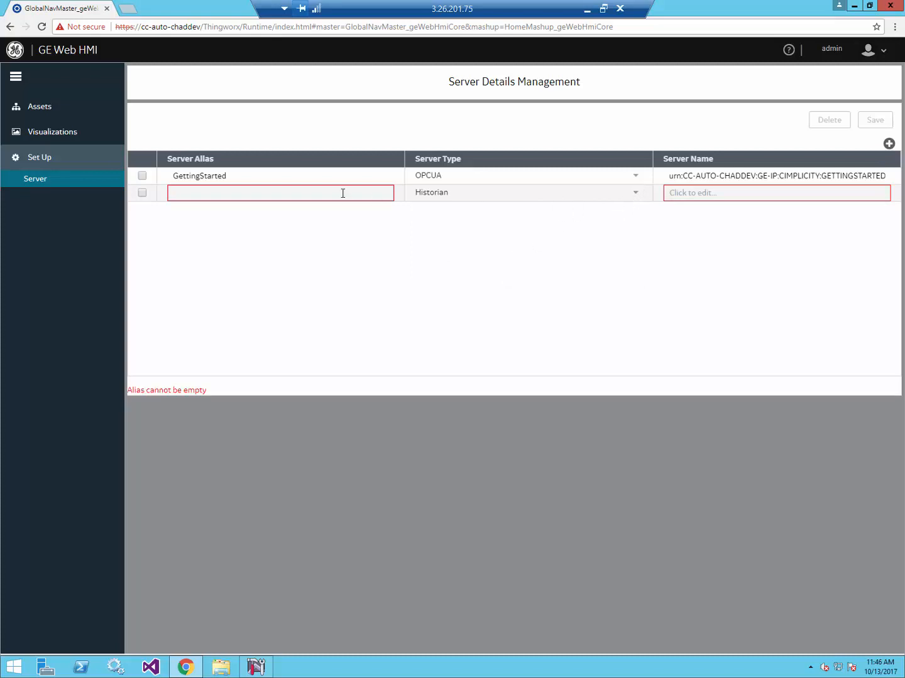
text(Historian)
click(768, 197)
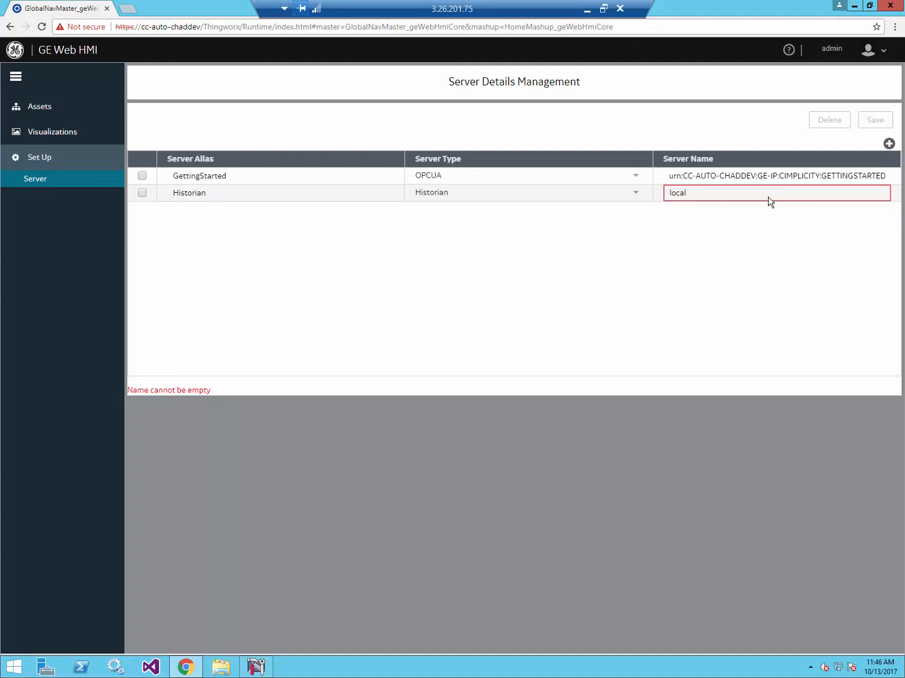
click(735, 126)
click(875, 121)
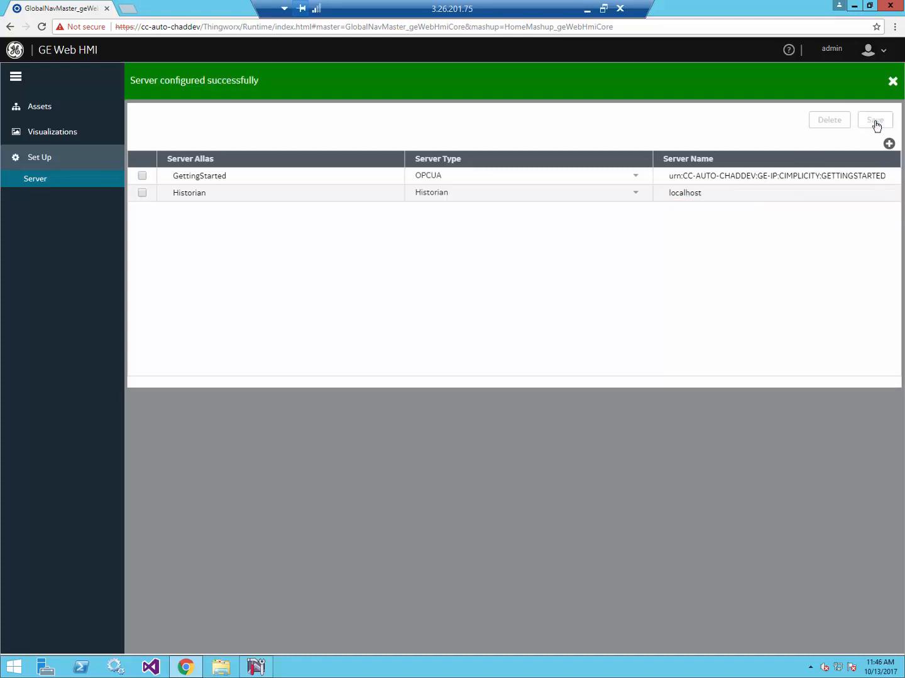
click(891, 83)
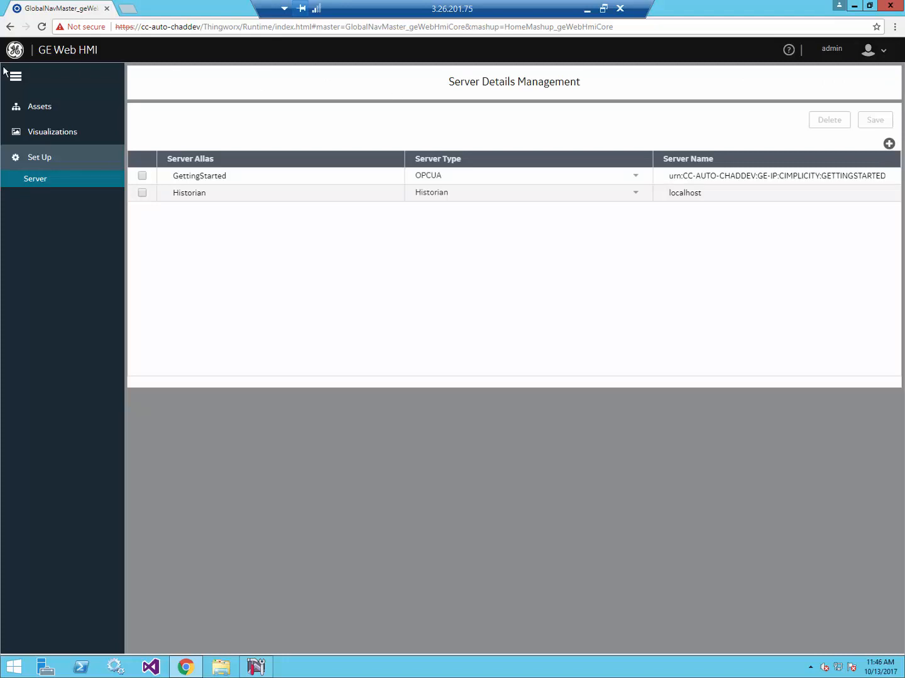
- On the Object Types page, add a NUMBER variable named Flow to TPump and save
click(42, 110)
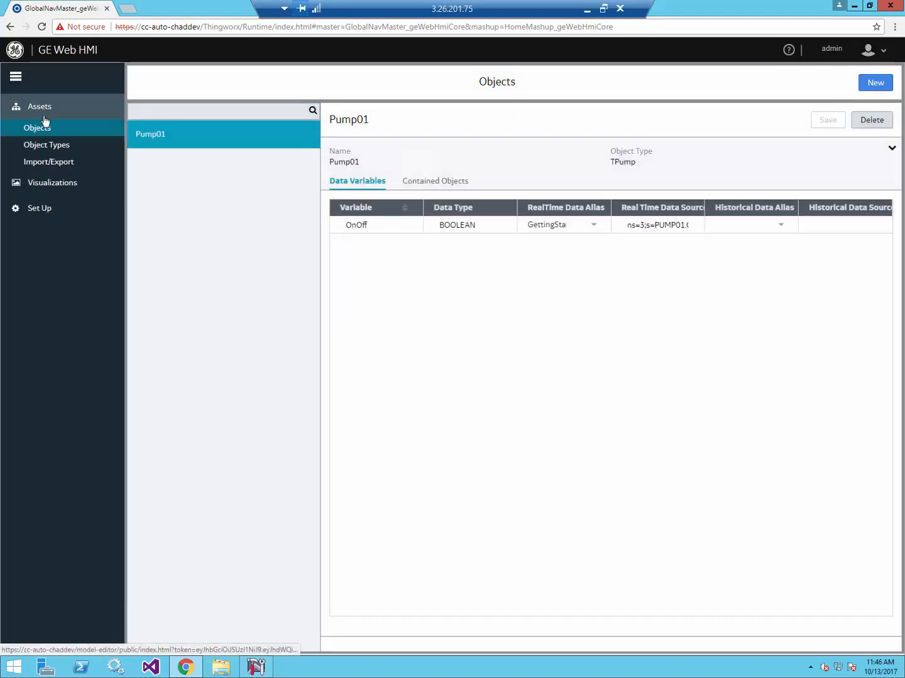
click(63, 148)
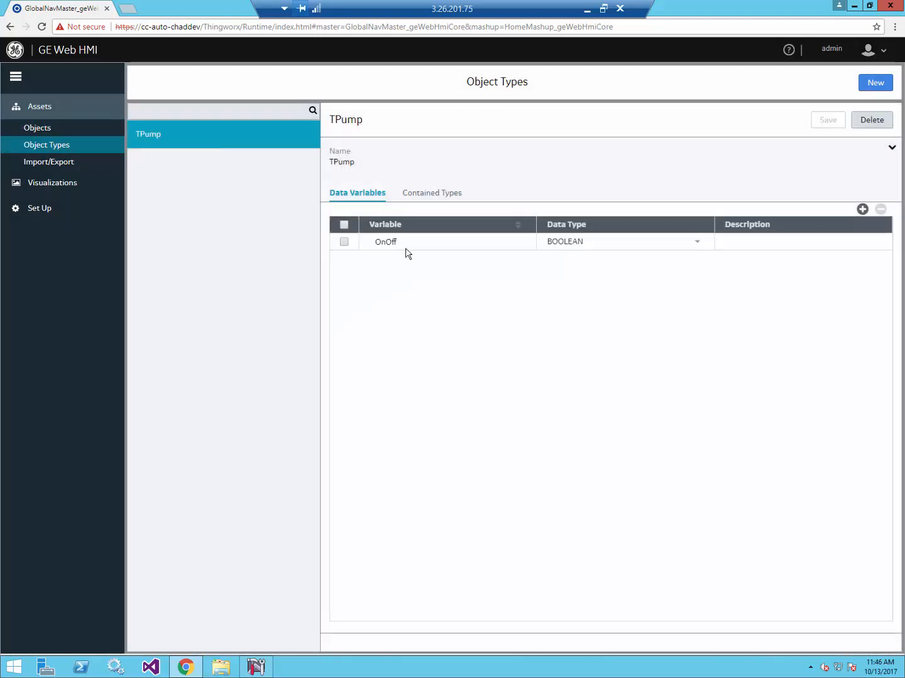
click(862, 209)
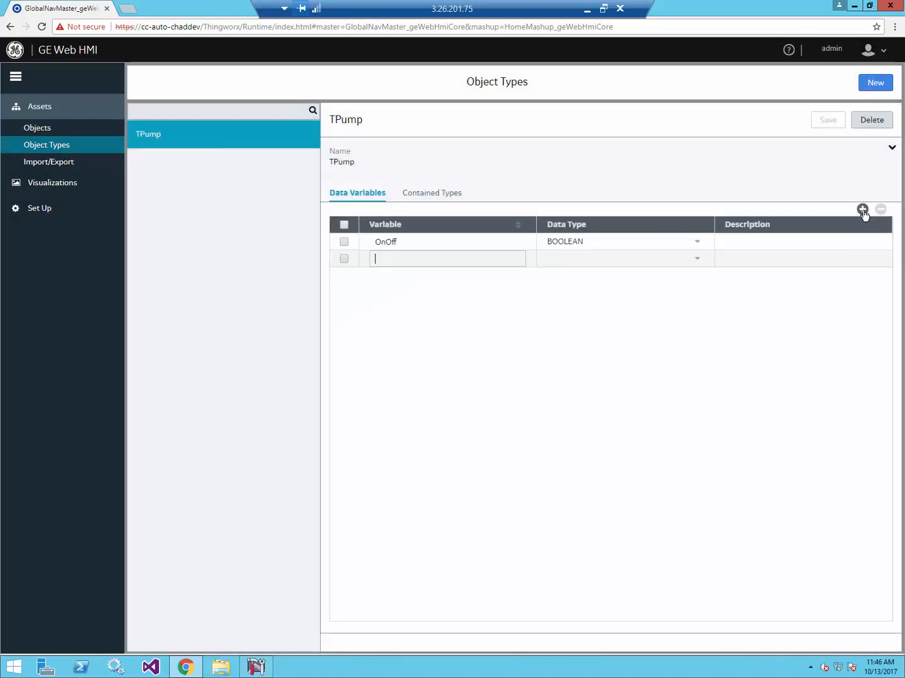
text(Flow)
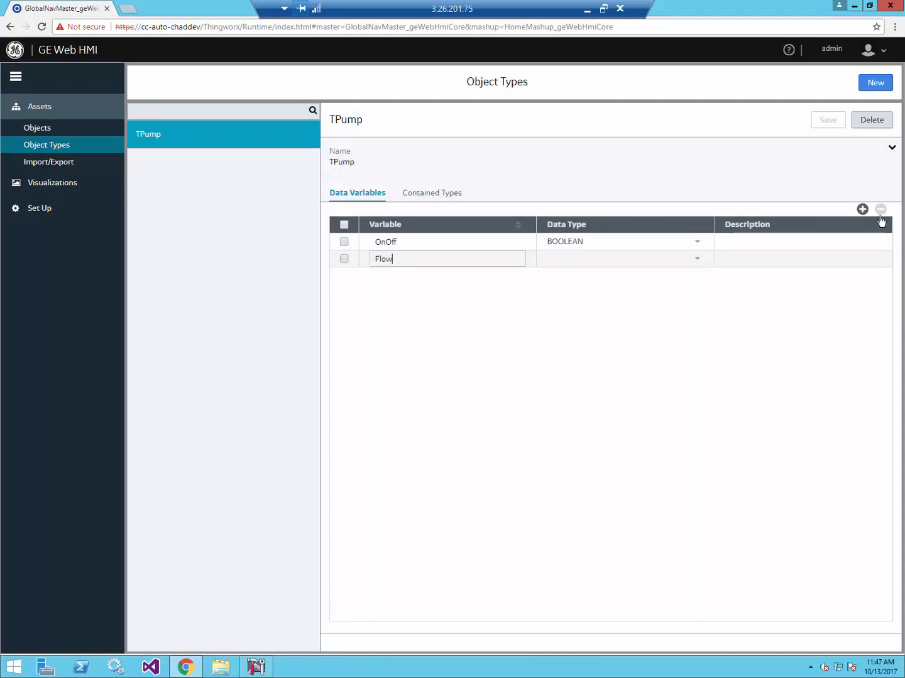
click(697, 259)
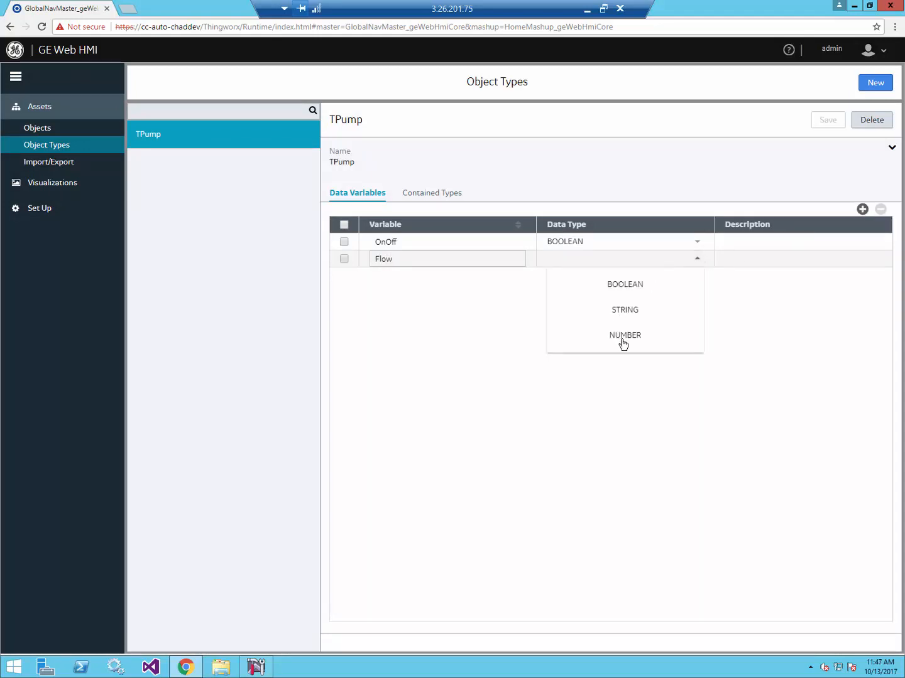
click(621, 339)
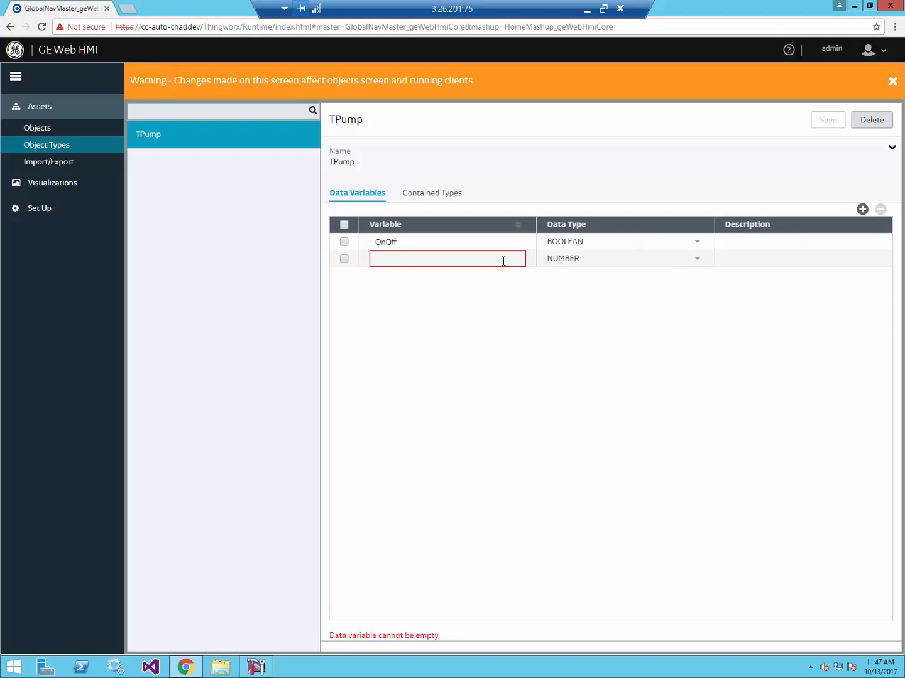
text(Flow)
click(566, 307)
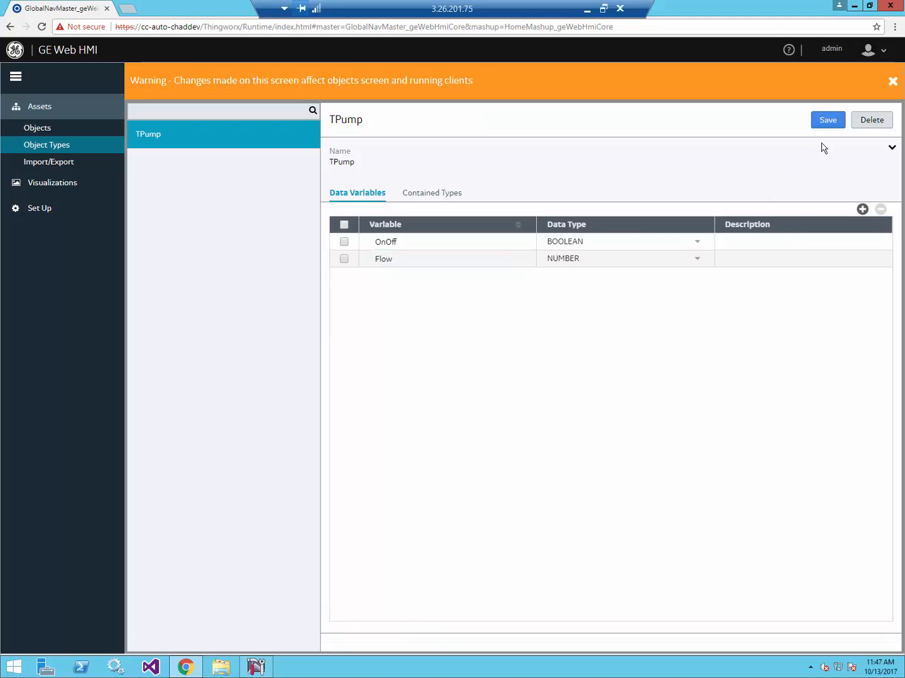
click(838, 121)
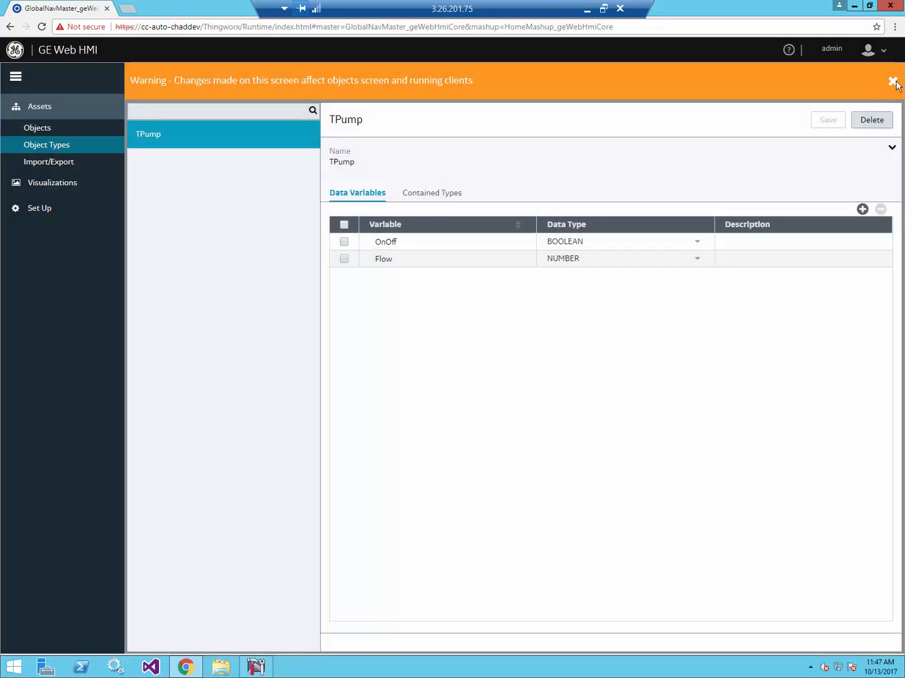
click(893, 82)
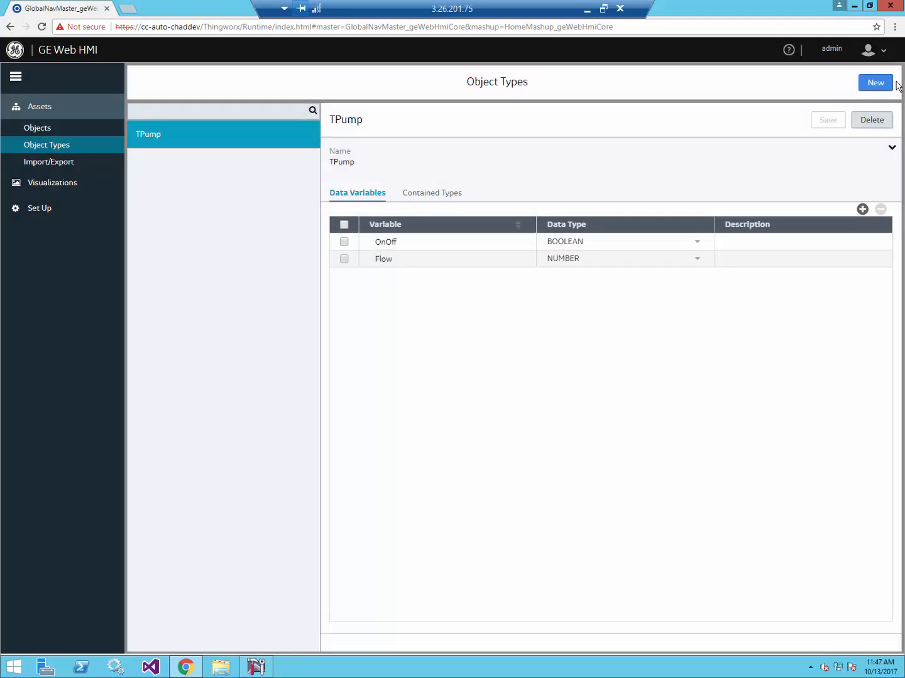
click(42, 130)
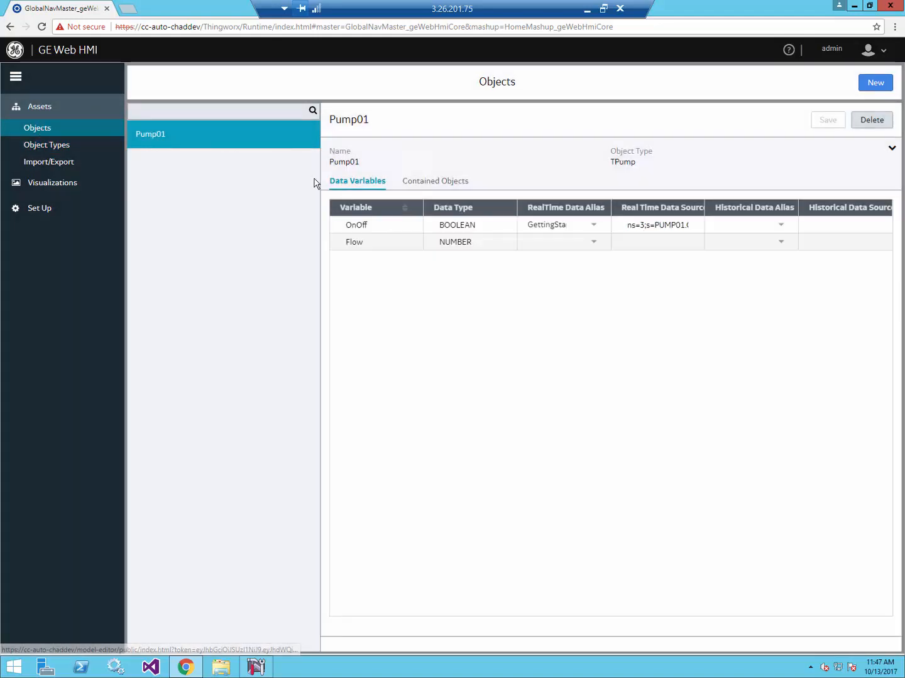
- Give Pump01's Flow the GettingStarted real-time alias with source address ending in FLOW instead of ONOFF
click(592, 242)
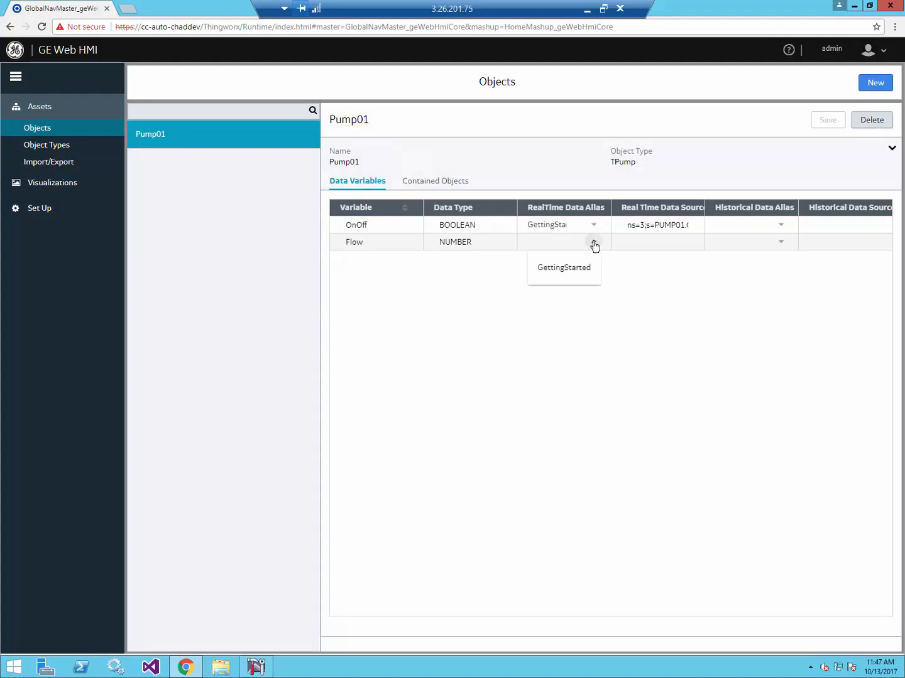
click(574, 270)
click(659, 227)
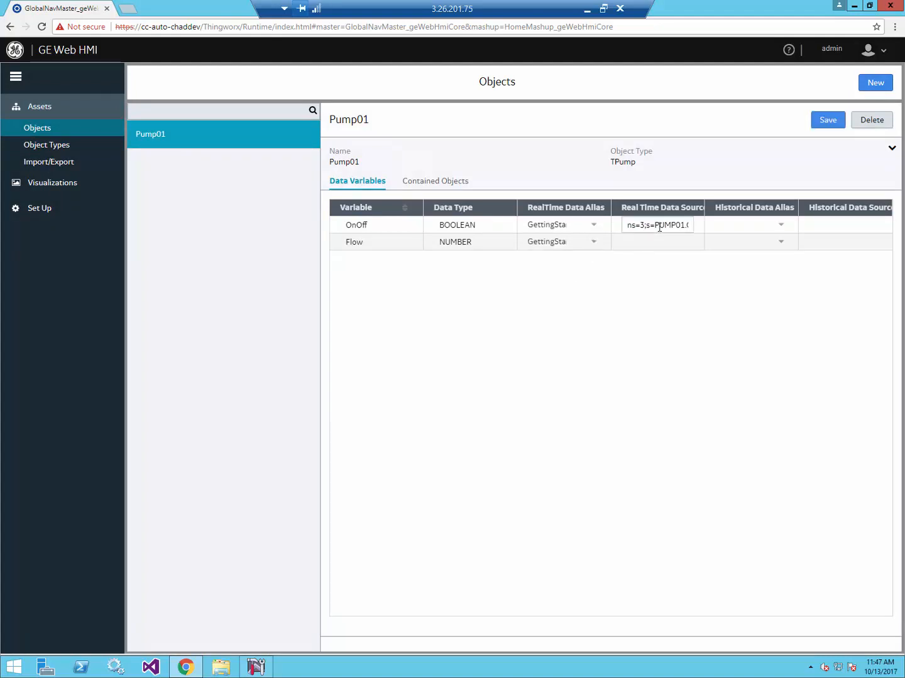
key(Home)
key(shift+End)
key(ctrl+c)
click(650, 244)
key(ctrl+v)
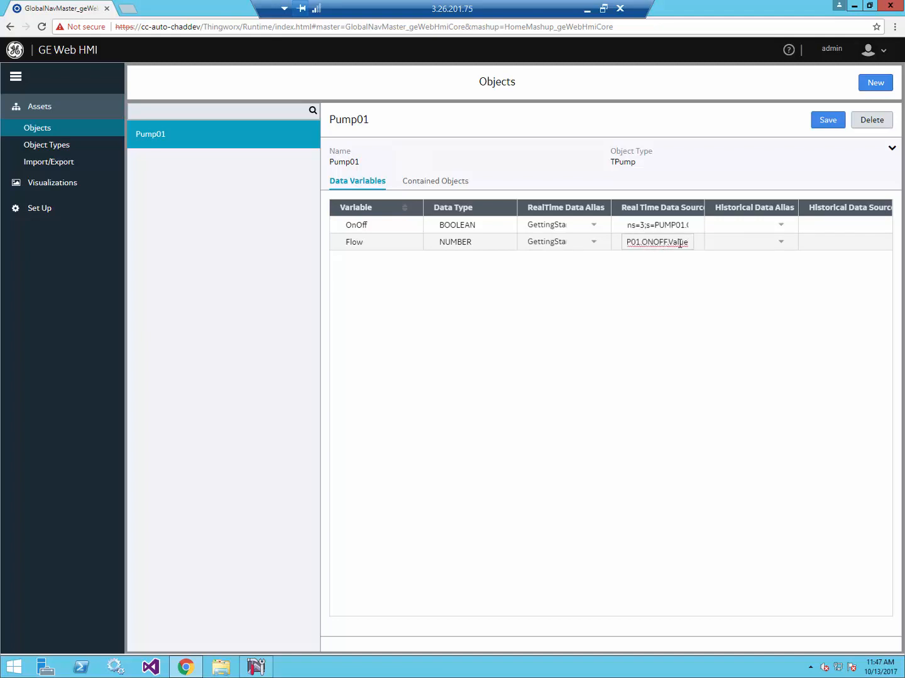
key(BackSpace)
key(BackSpace)
key(BackSpace)
key(BackSpace)
key(BackSpace)
text(FLOW)
- Set Flow's historical alias to Historian, then launch Proficy Historian Administrator
click(729, 244)
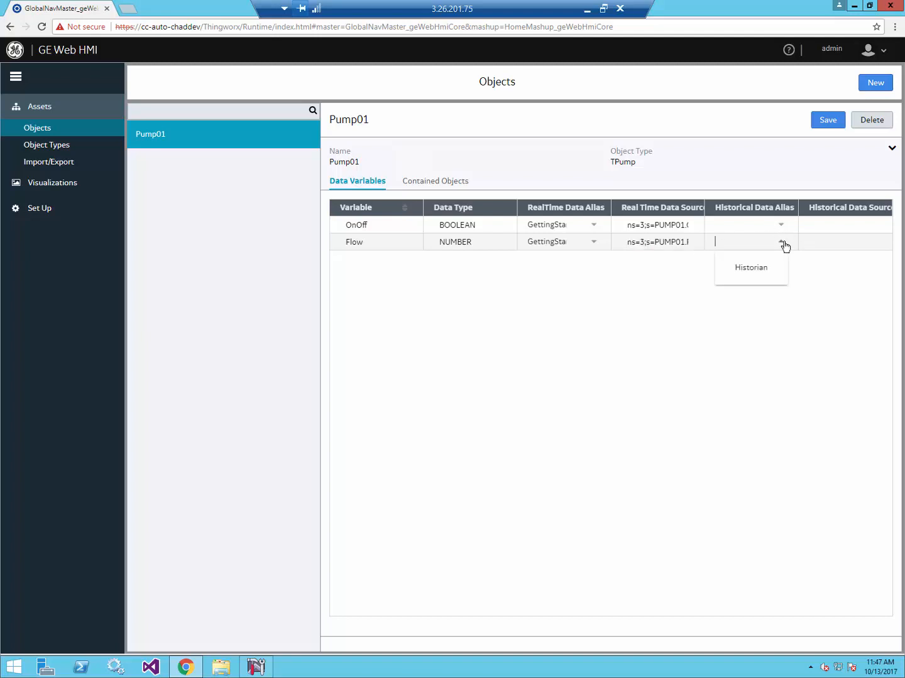
click(768, 270)
click(815, 245)
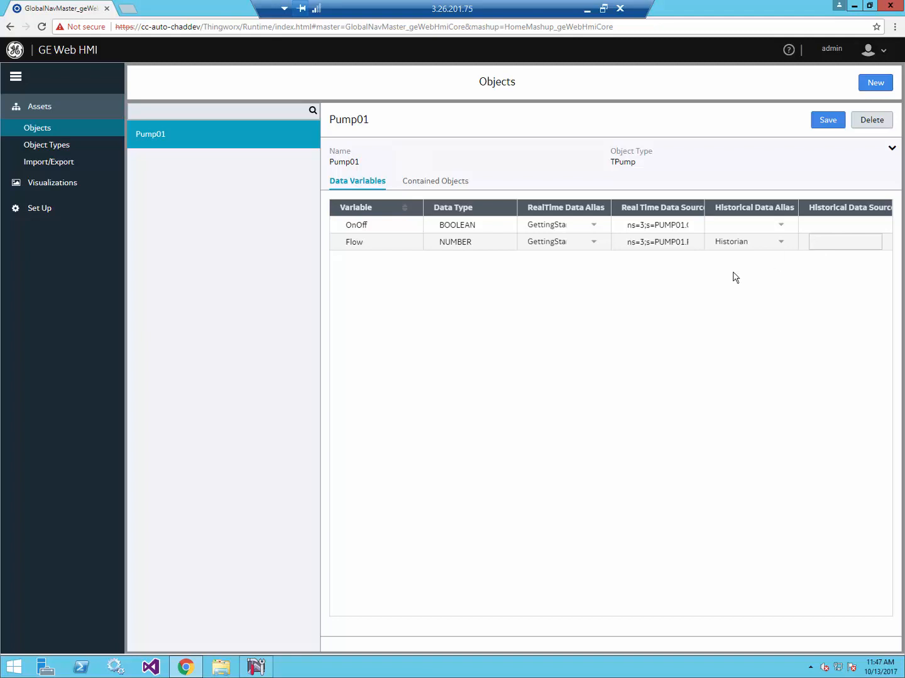
click(3, 666)
click(265, 354)
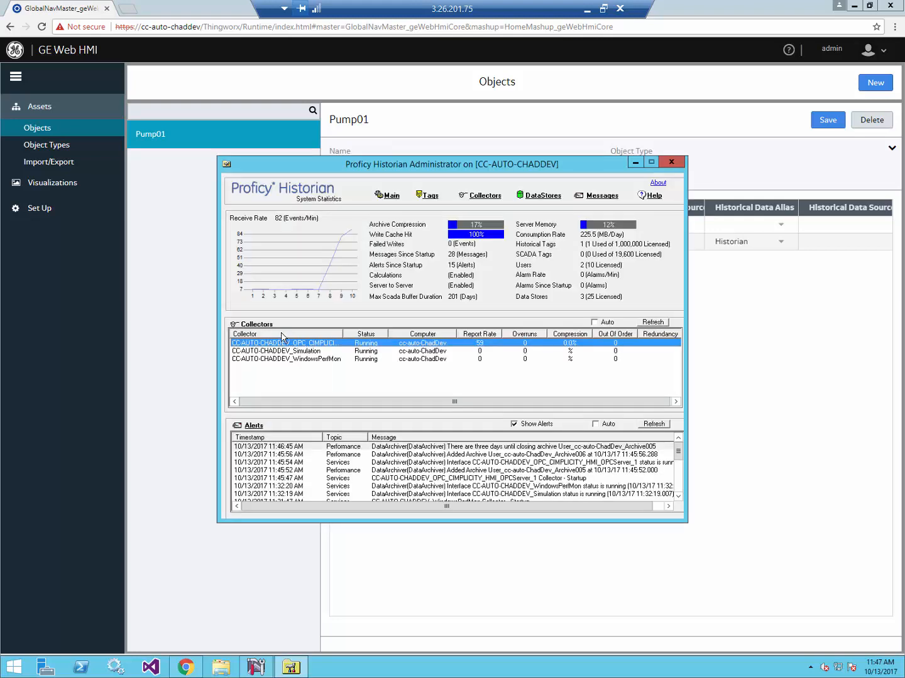
- Show the Historian collectors, including the running CIMPLICITY OPC collector with report rate 59
click(478, 199)
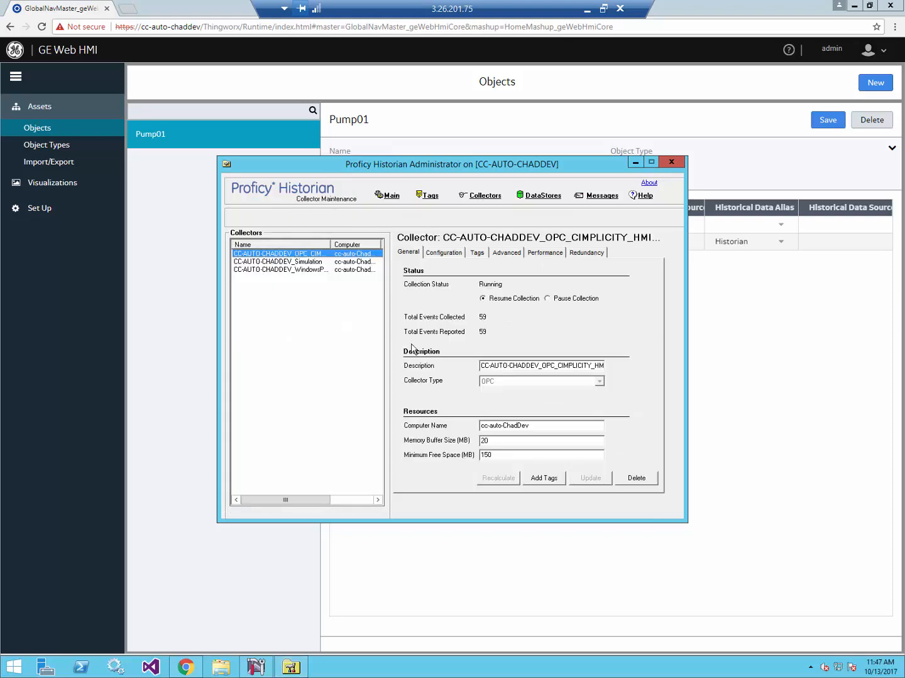
- Search the Historian tag database and bring up the GETTINGSTARTED.PUMP01.Flow tag's properties
click(430, 199)
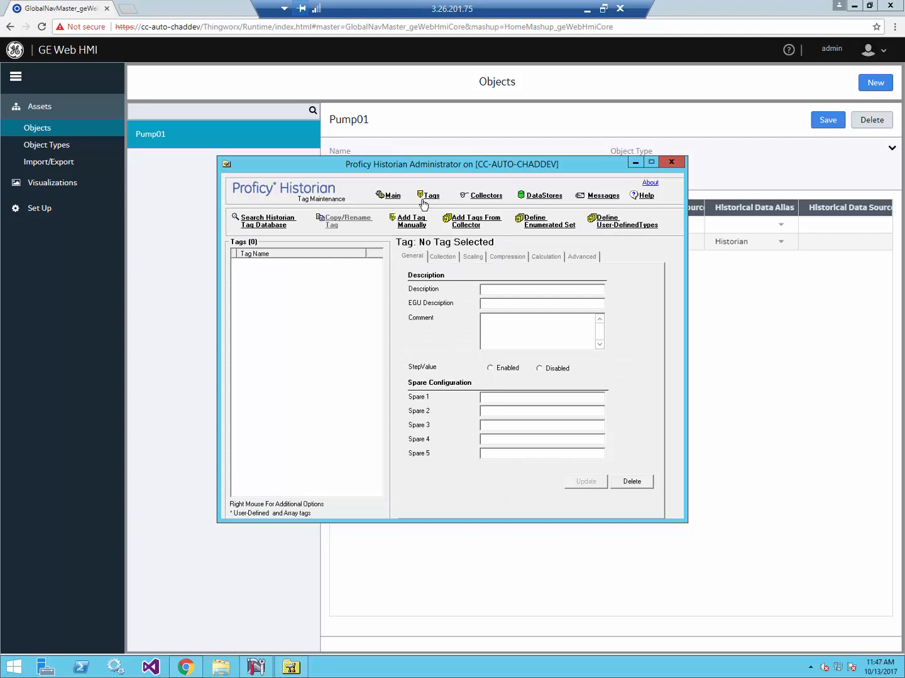
click(270, 221)
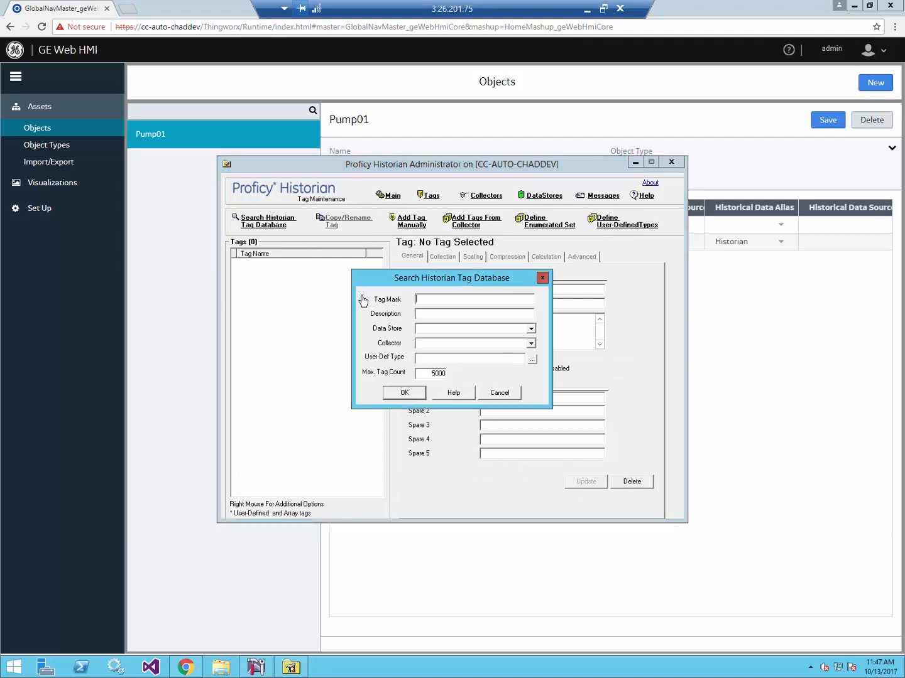
click(405, 394)
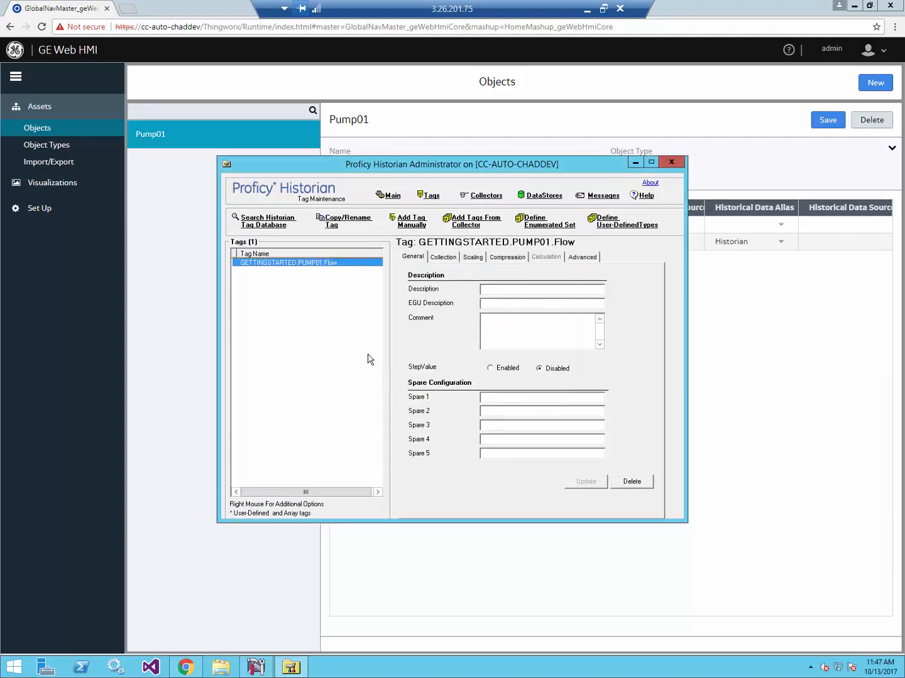
right_click(292, 264)
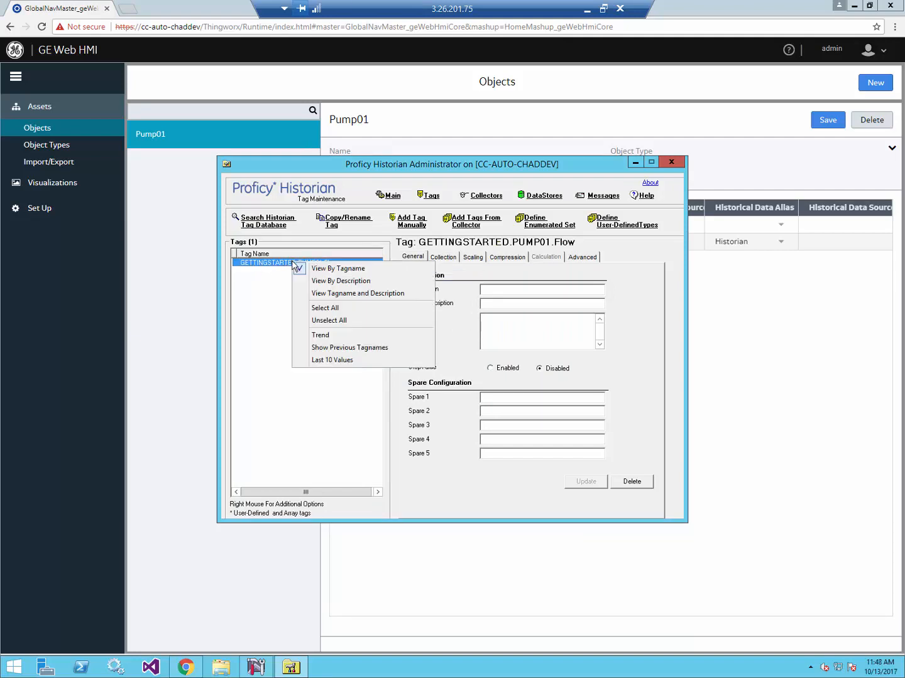
click(261, 284)
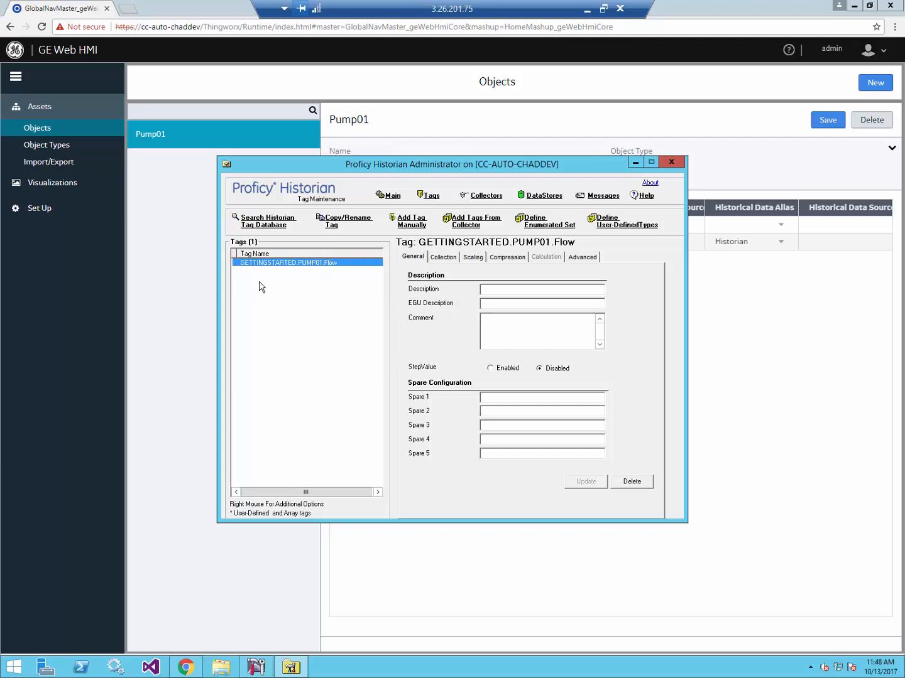
- Enter the PUMP01 Flow tag name as Flow's historical data source, cross-checking it in Historian
click(831, 242)
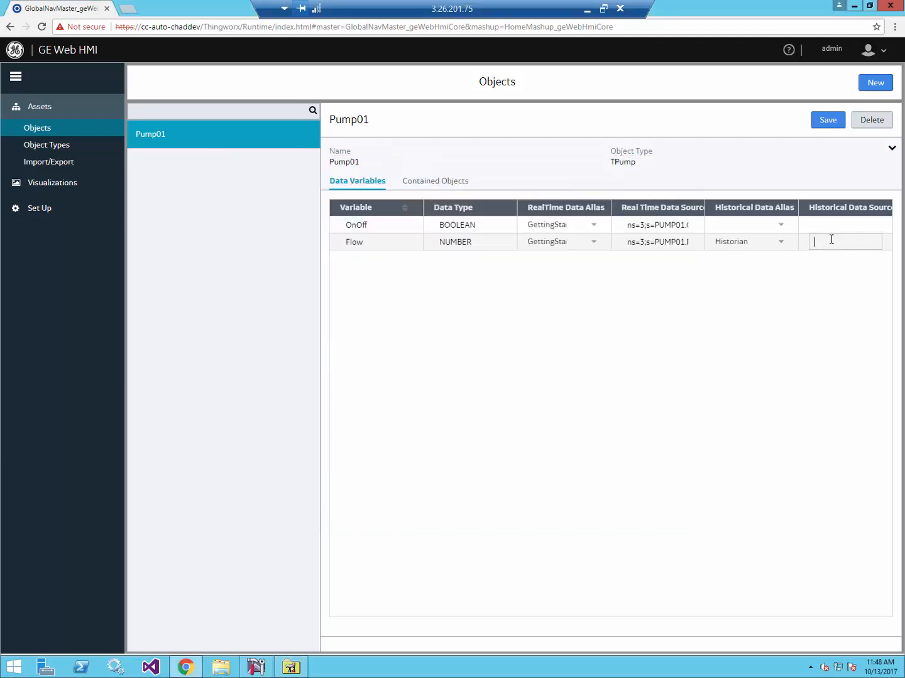
text(GETTINGSTARR)
text(ED)
text(.PUMP0)
key(BackSpace)
text(01.Flow)
key(alt+Tab)
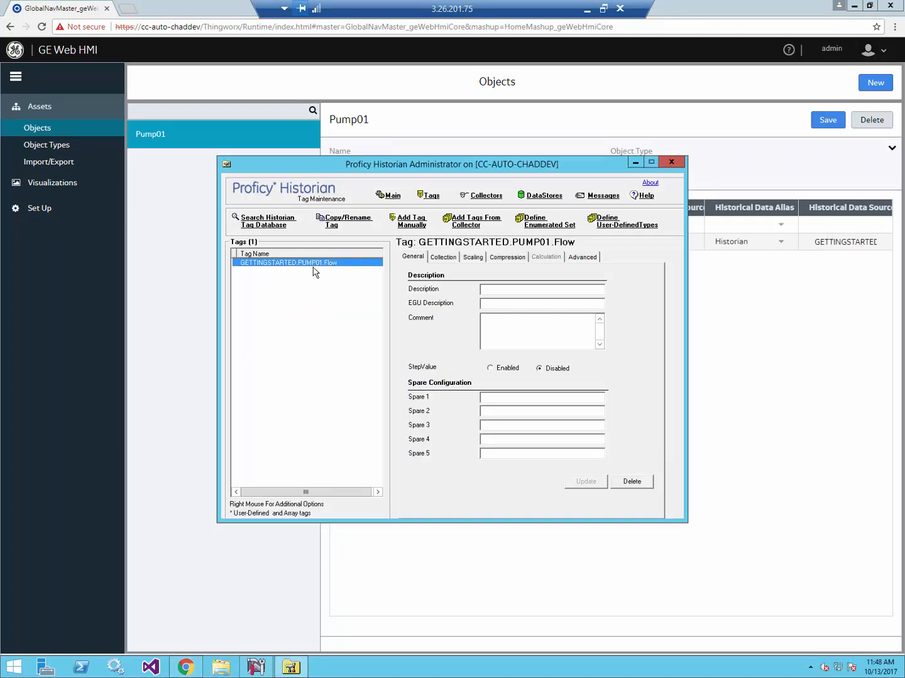
click(785, 284)
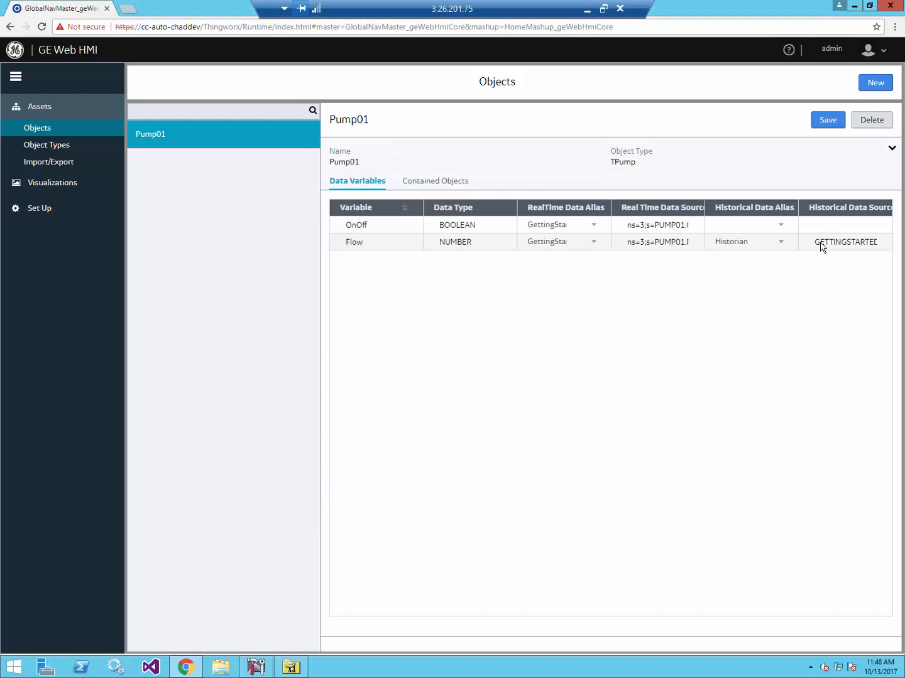
- Widen the Historical Data Source column, append .Flow to Flow's source value, and save Pump01
drag(796, 213, 763, 210)
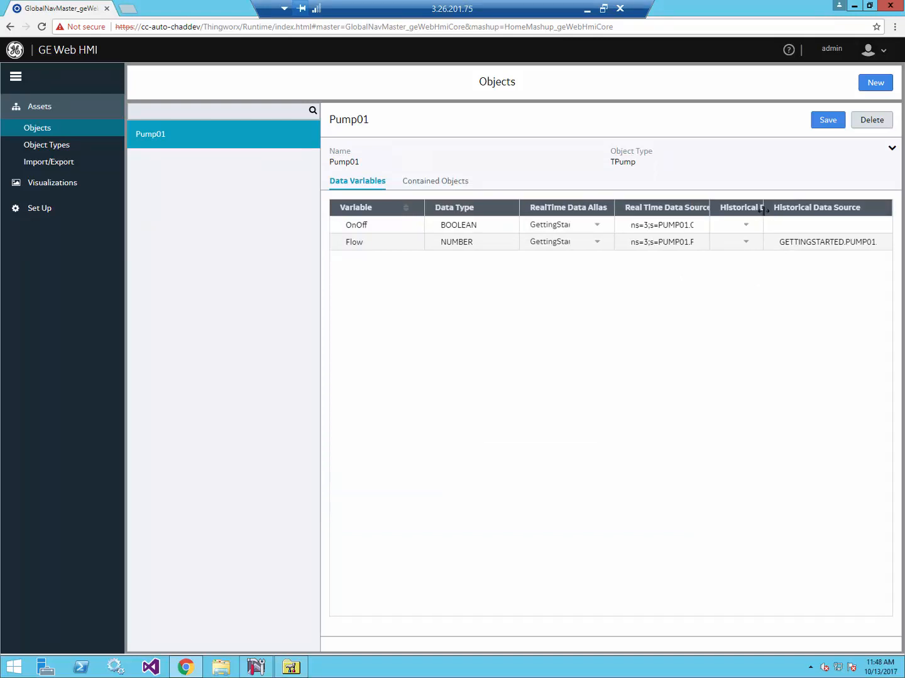
click(872, 244)
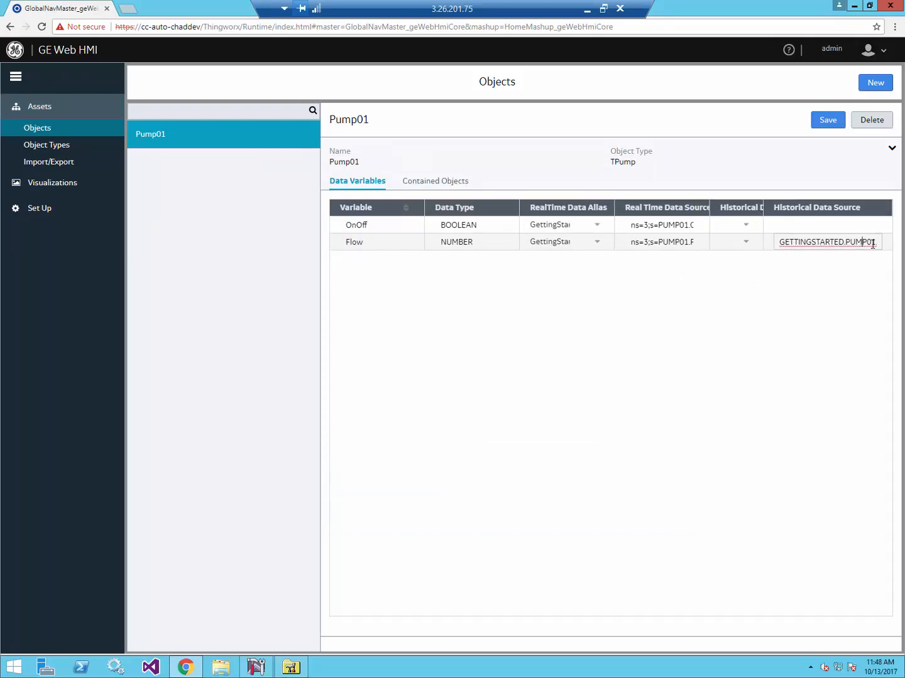
text(.Flow)
click(824, 290)
click(828, 121)
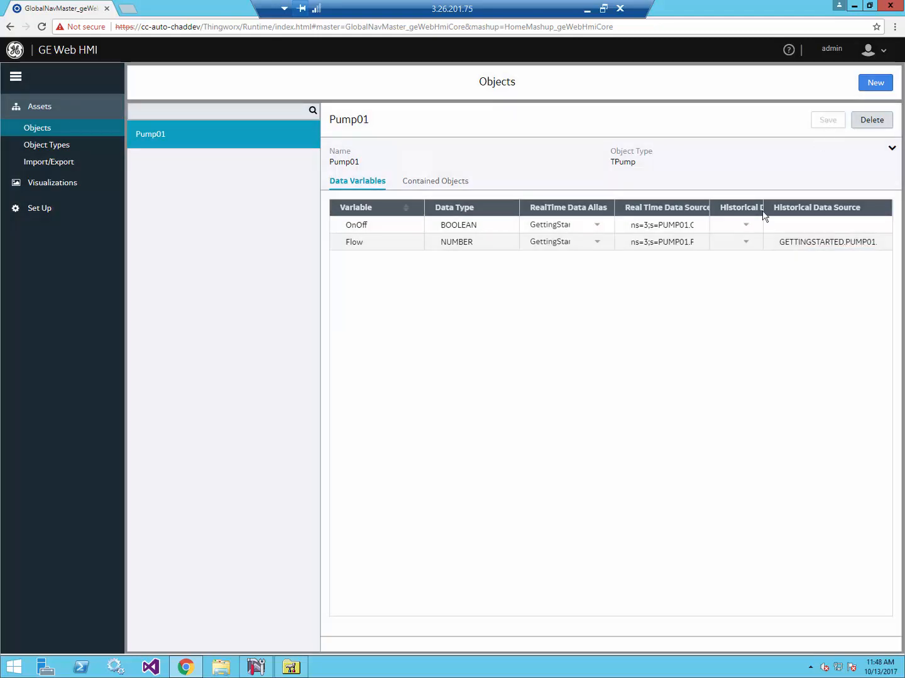
- Widen the alias column, review TPump's and Pump01's variables, then go to Visualizations
drag(764, 207, 803, 209)
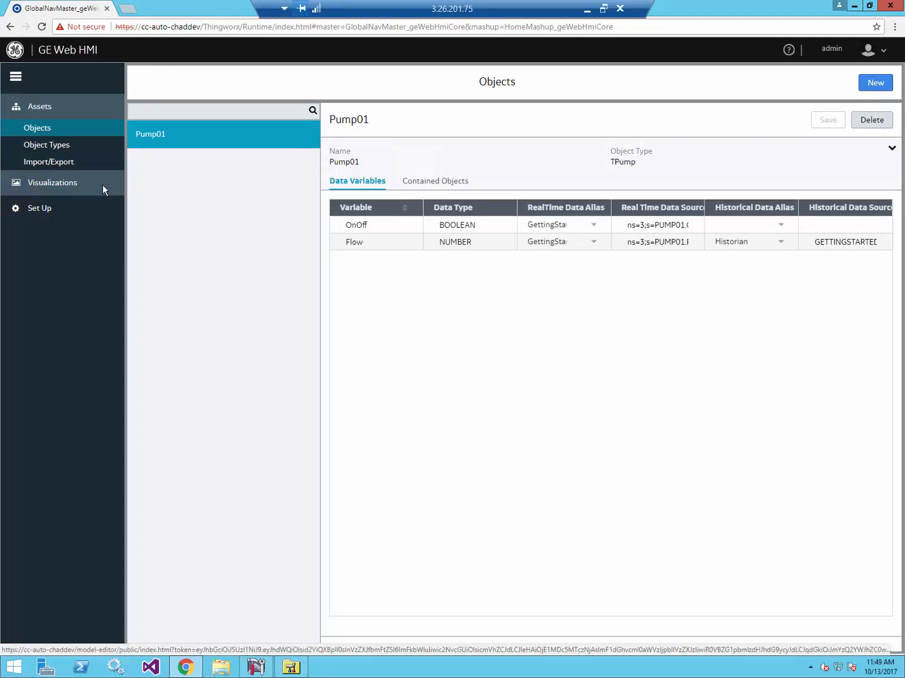
click(63, 148)
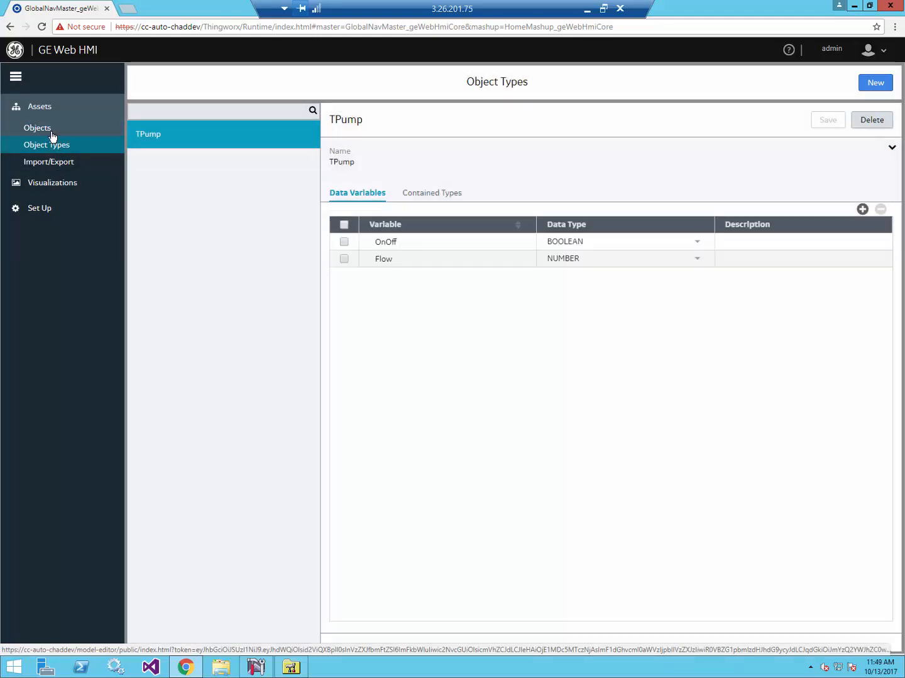
click(52, 133)
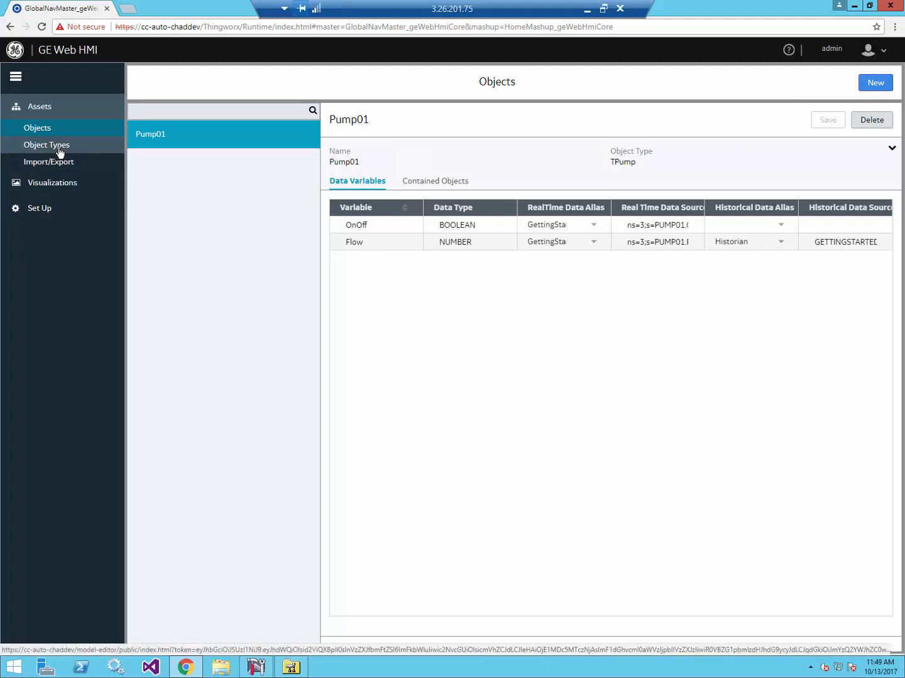
click(54, 184)
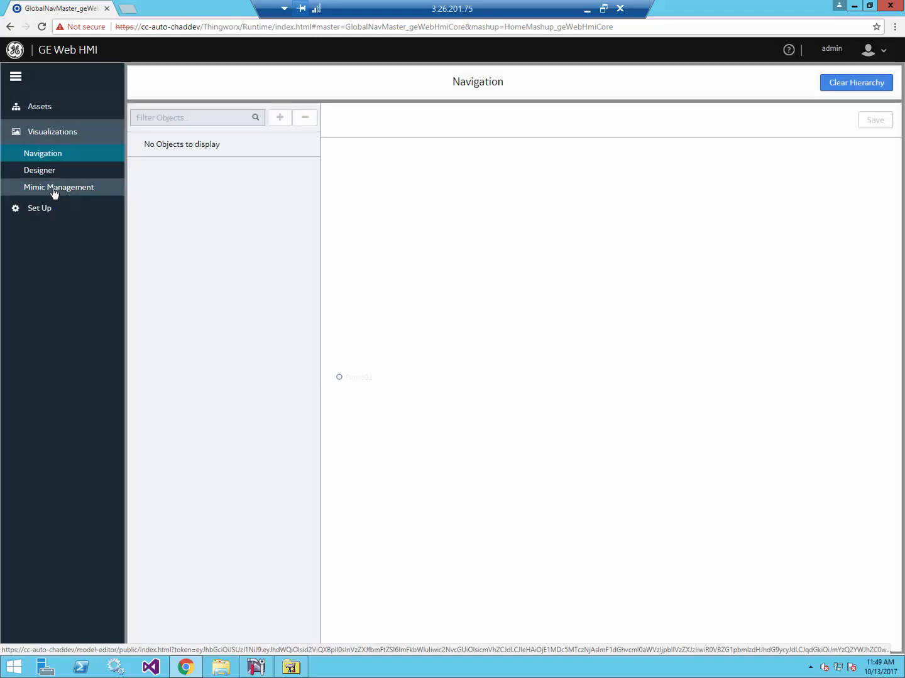
- In Designer, tick Trendable for Flow on TPump's Trend Card and save it
click(44, 171)
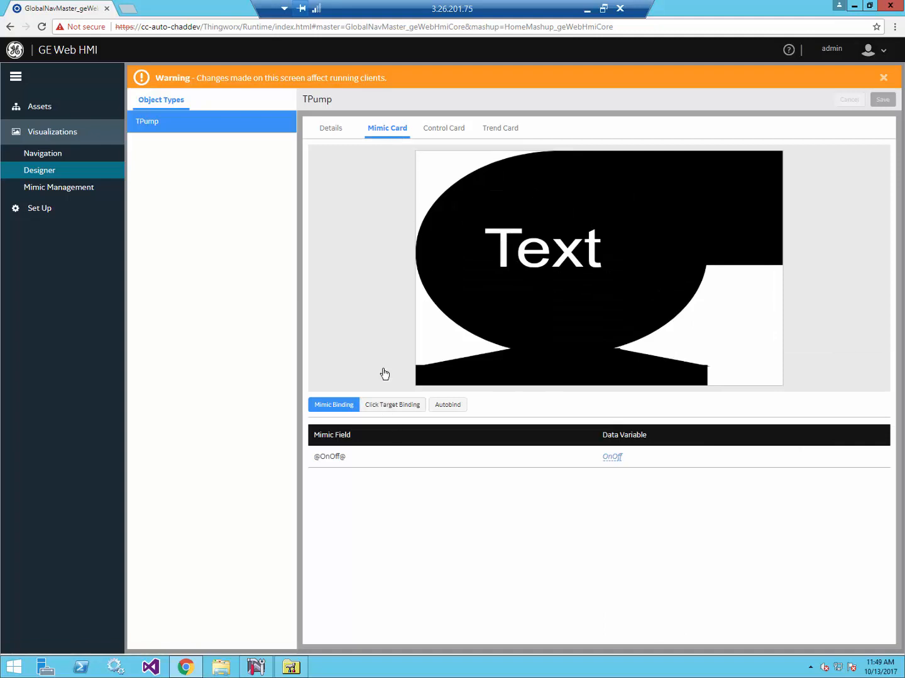
click(493, 129)
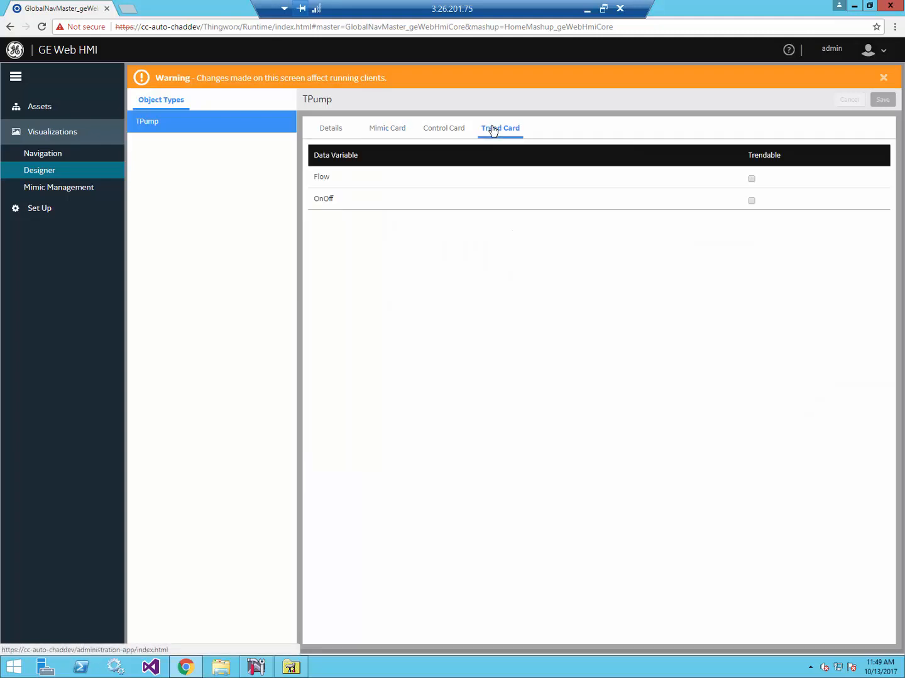
click(751, 179)
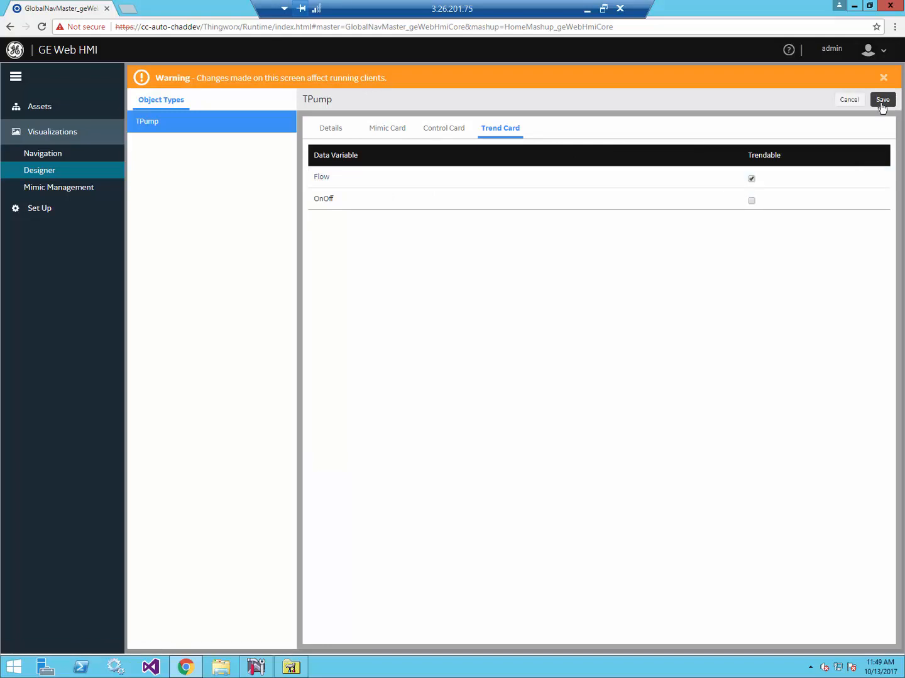
click(882, 102)
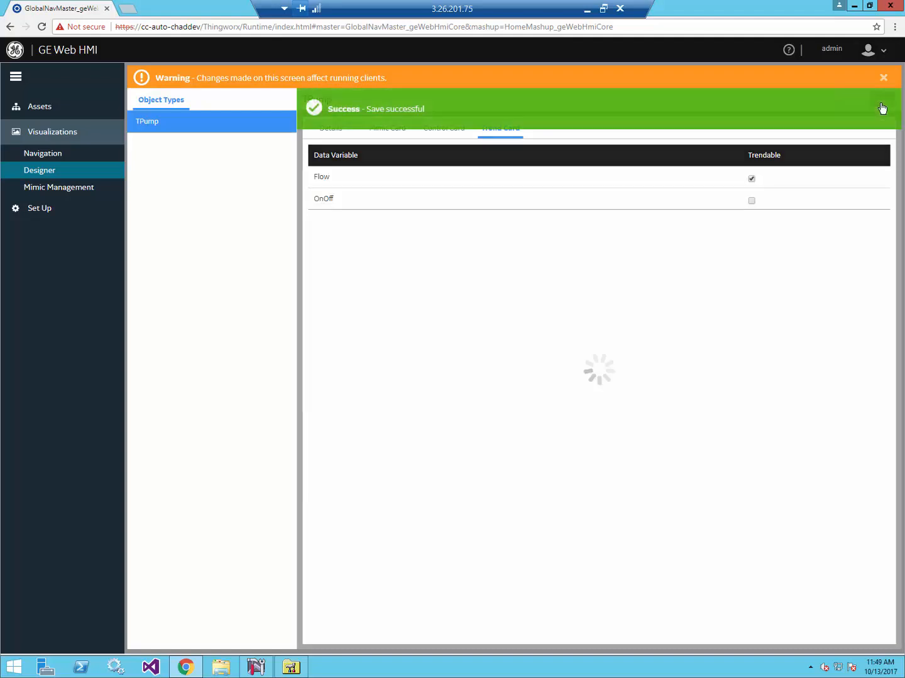
click(867, 52)
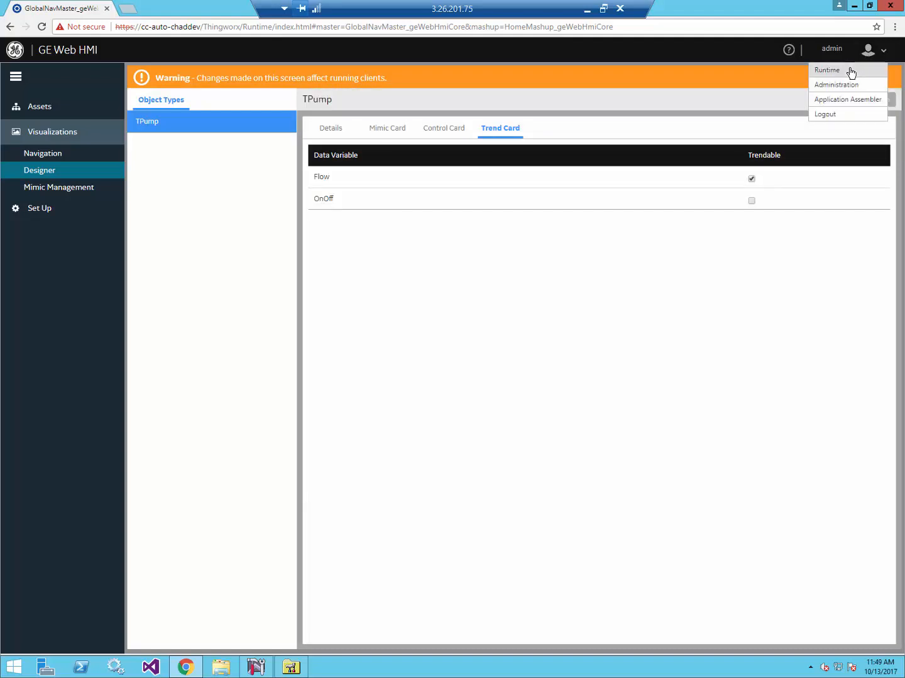
- Switch to Runtime and open Pump01's Trend showing the live 30-minute Flow sawtooth
click(850, 71)
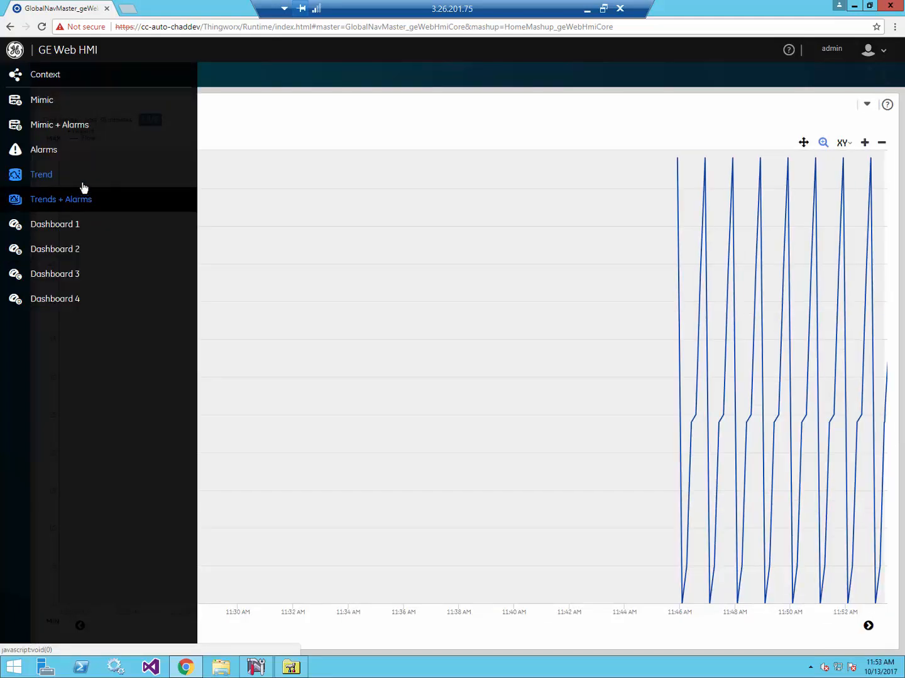
click(50, 178)
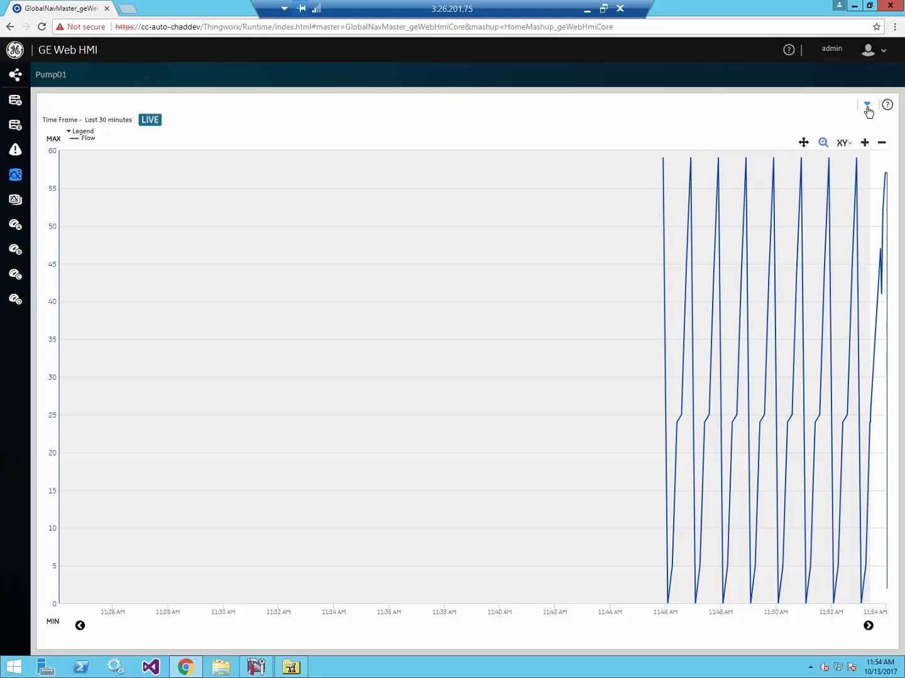
- Switch Pump01's Flow trend from real-time (R) to historical (H) data
click(867, 108)
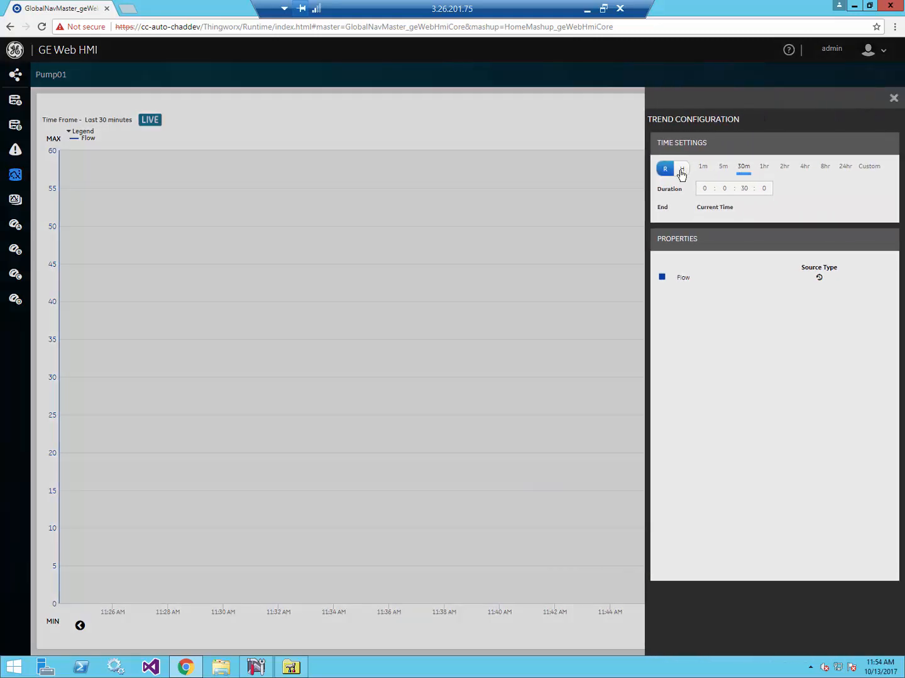
click(681, 169)
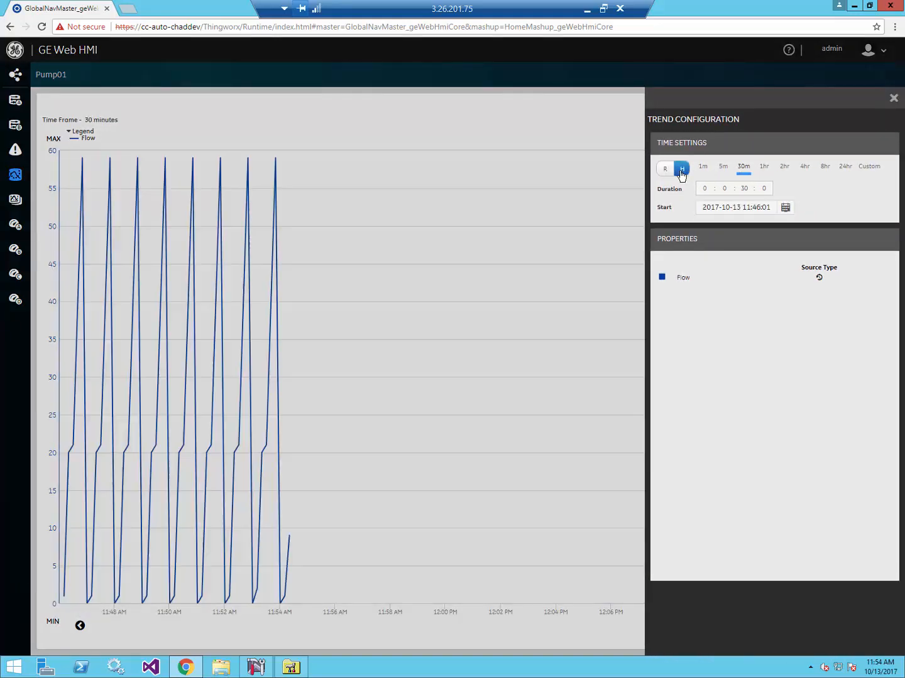
click(893, 100)
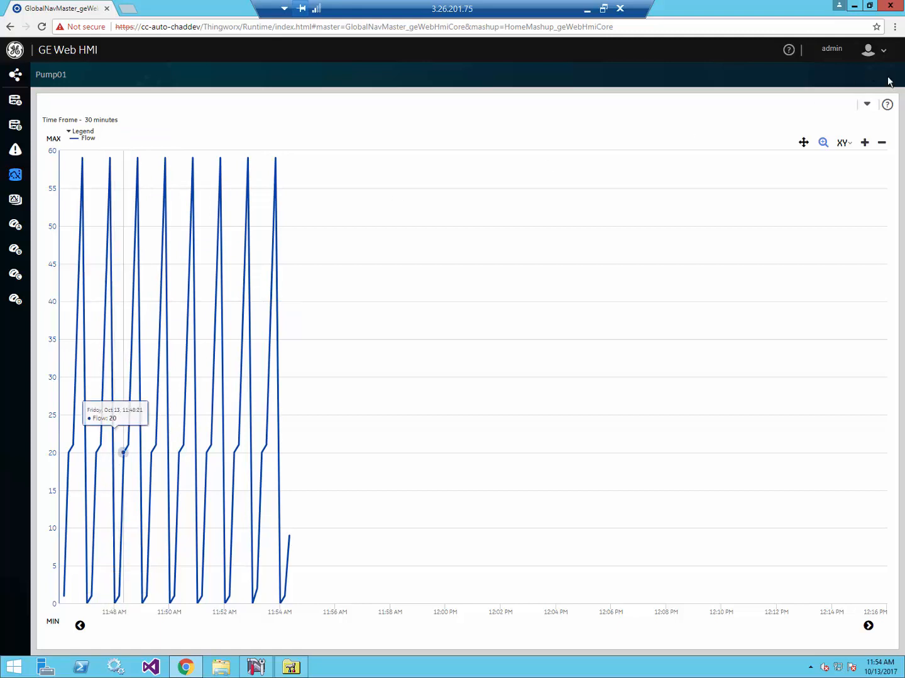
click(867, 104)
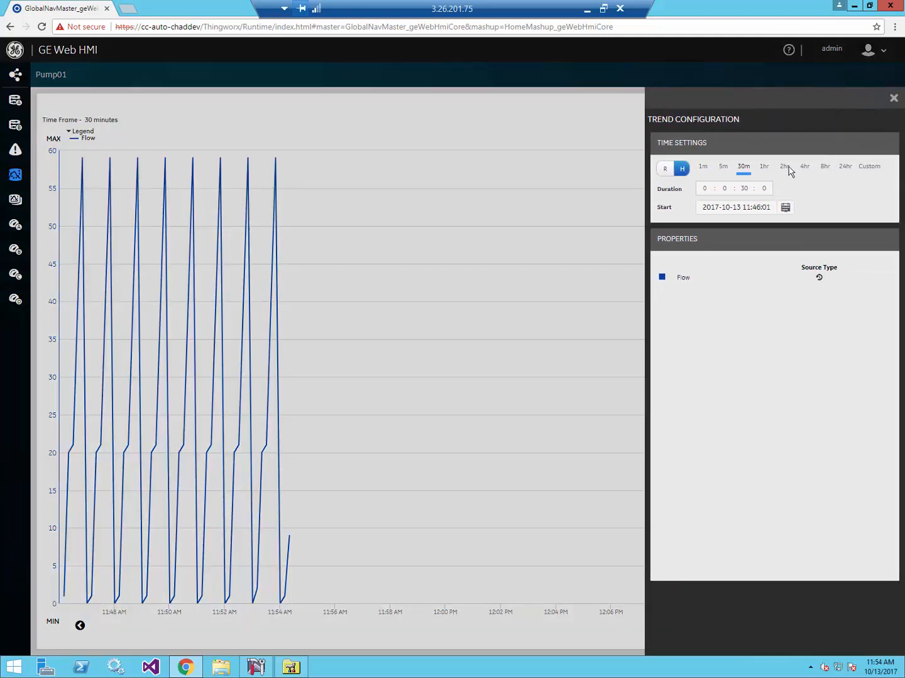
click(764, 168)
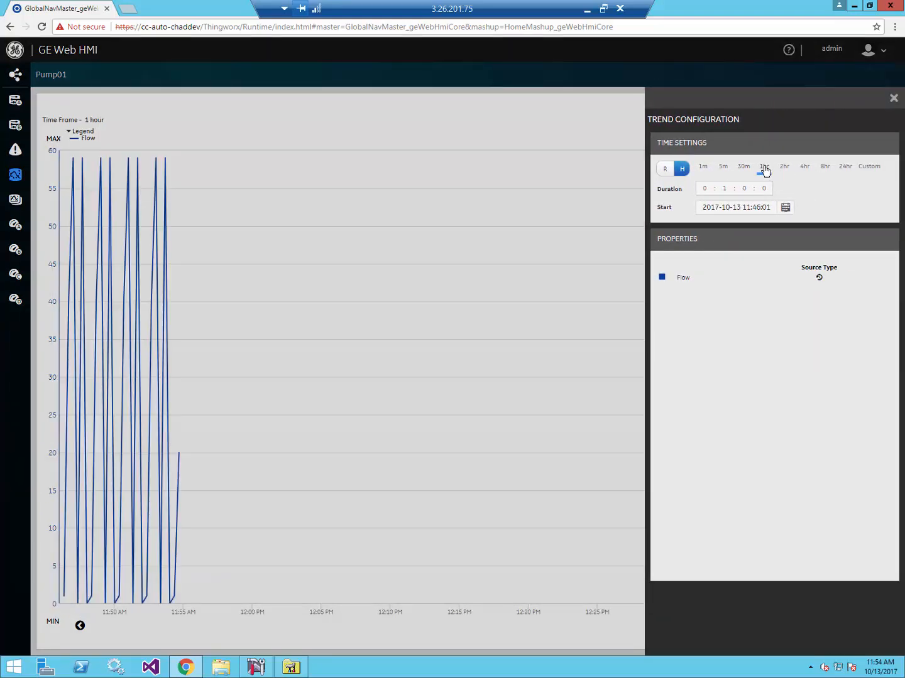
click(724, 169)
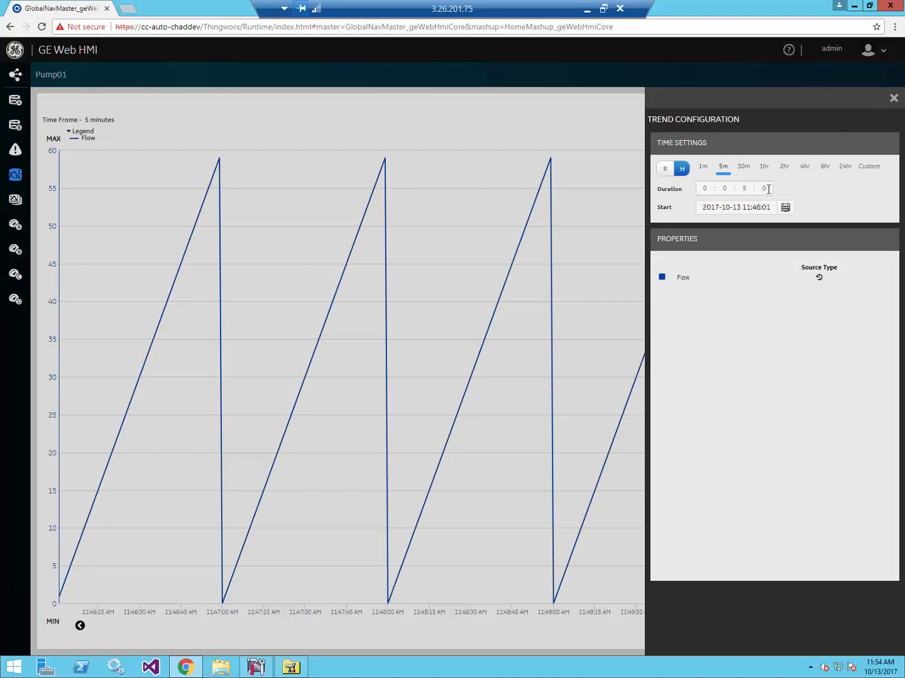
click(785, 208)
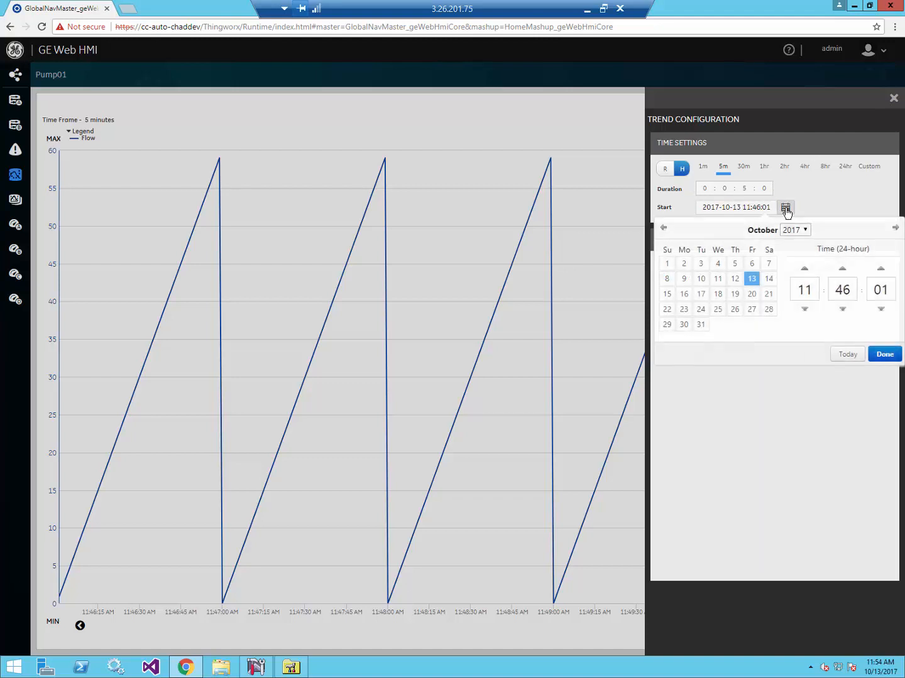
click(884, 354)
click(893, 100)
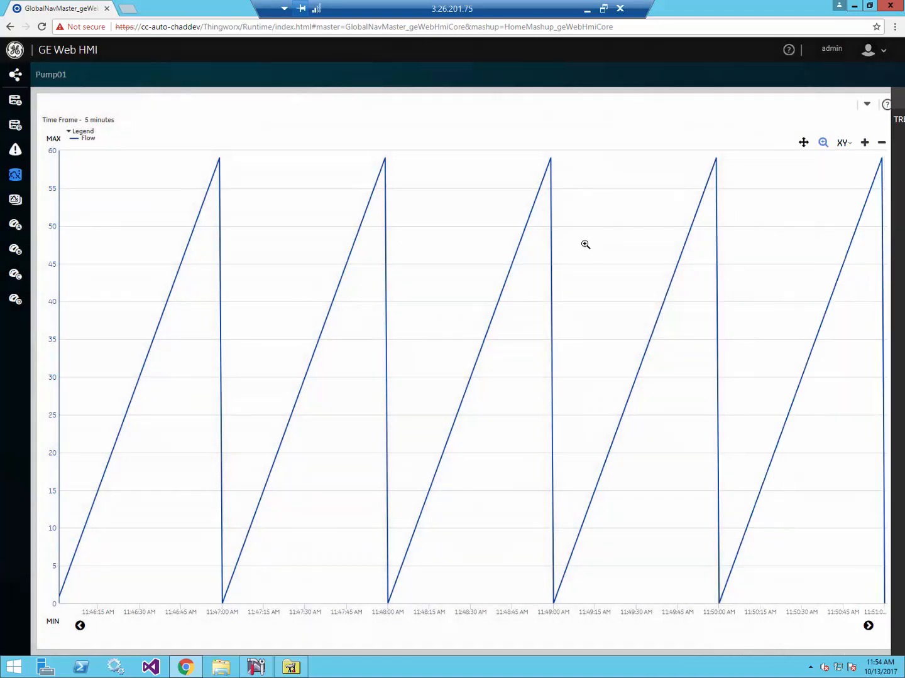
- Set zoom type to X and zoom into roughly 11:47:53–11:48:31 of the Flow trend
click(845, 143)
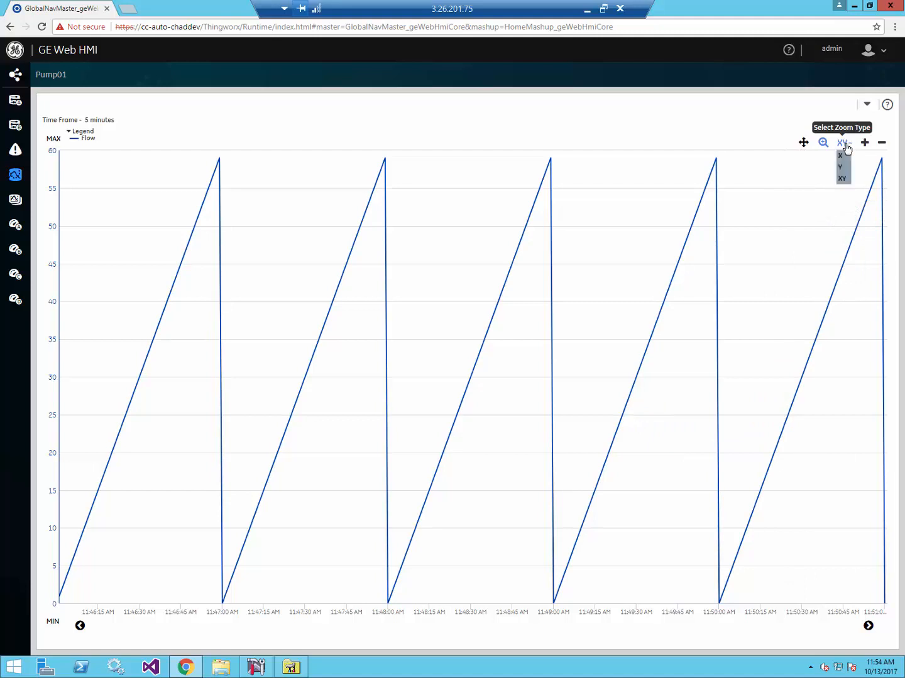
click(841, 156)
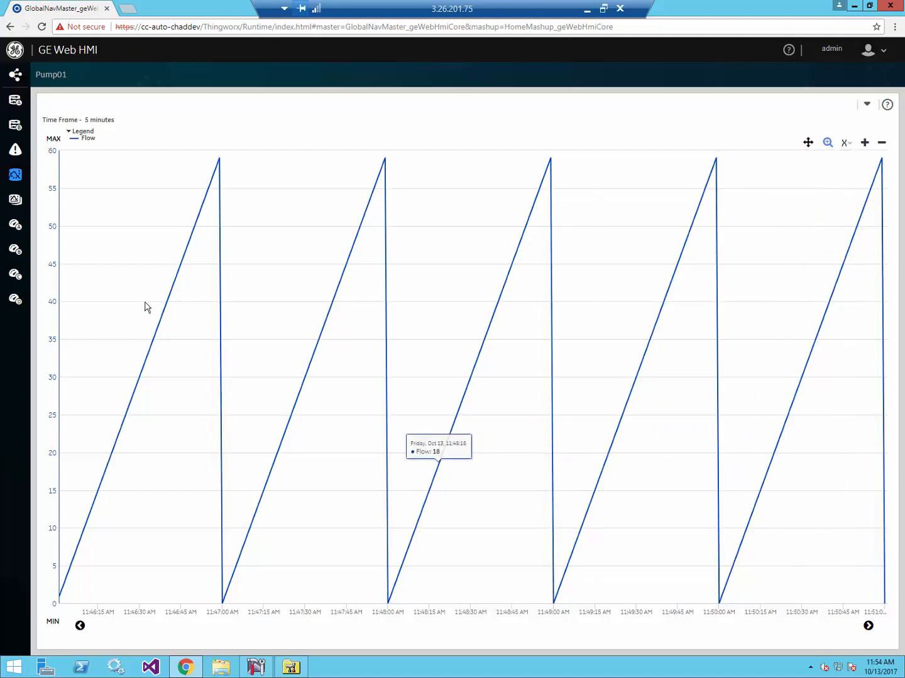
drag(259, 254, 572, 344)
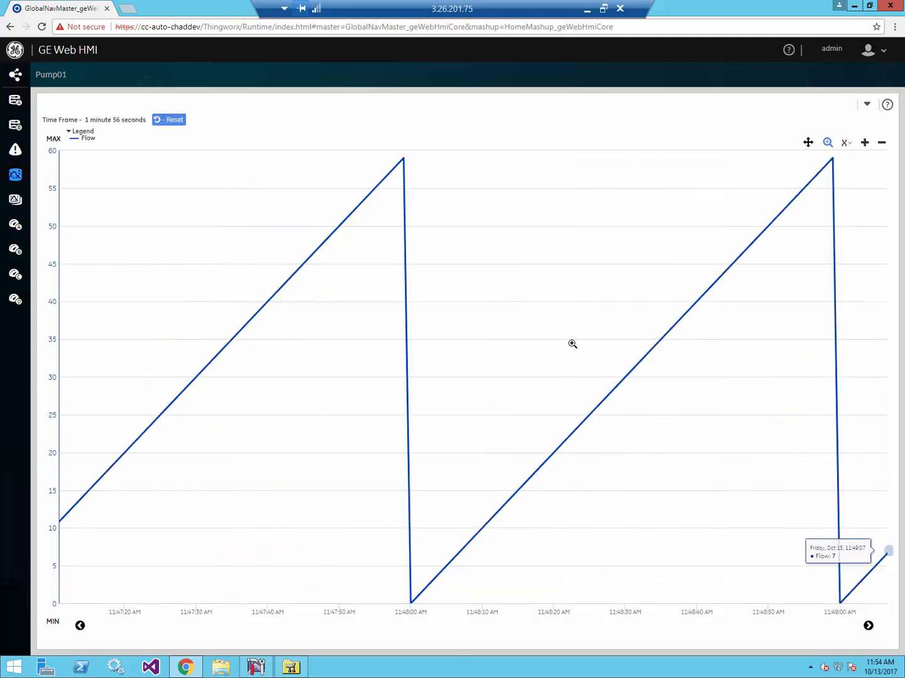
drag(362, 346, 635, 402)
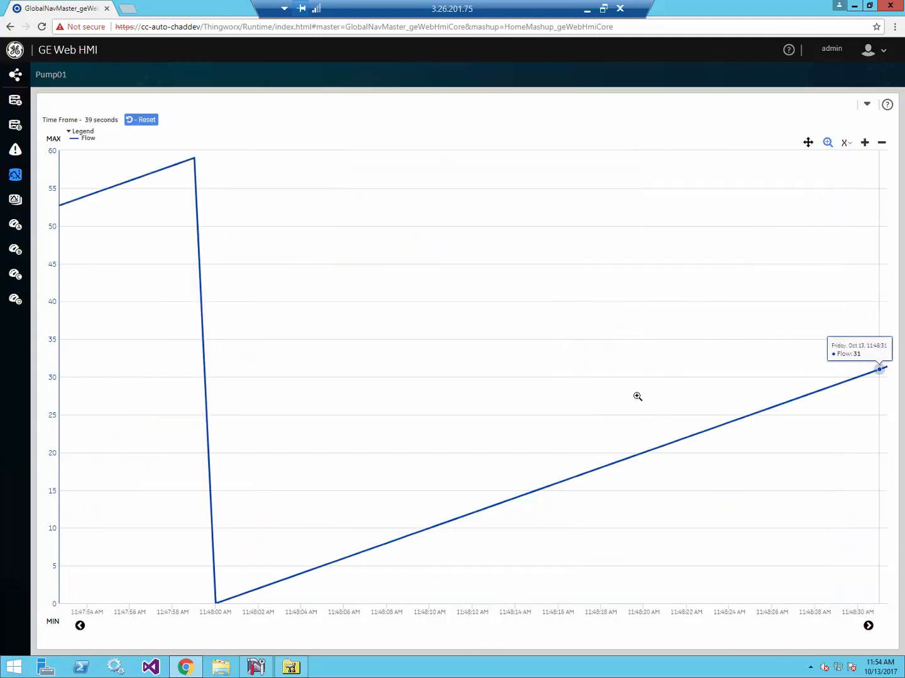
- Zoom out four times back to the full 5-minute view
click(881, 144)
click(882, 144)
click(882, 144)
click(882, 144)
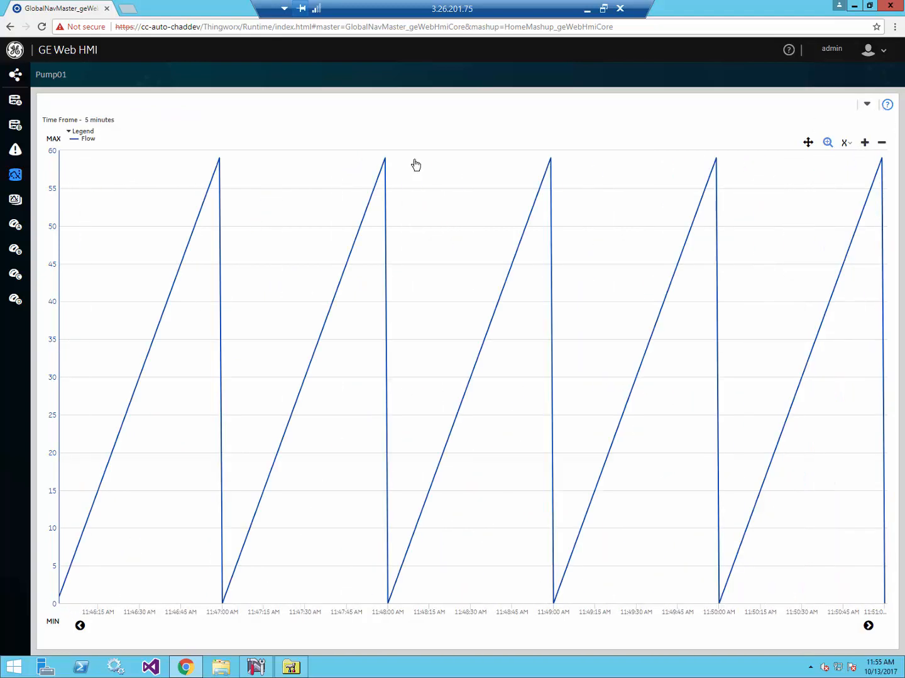
mouse_move(304, 178)
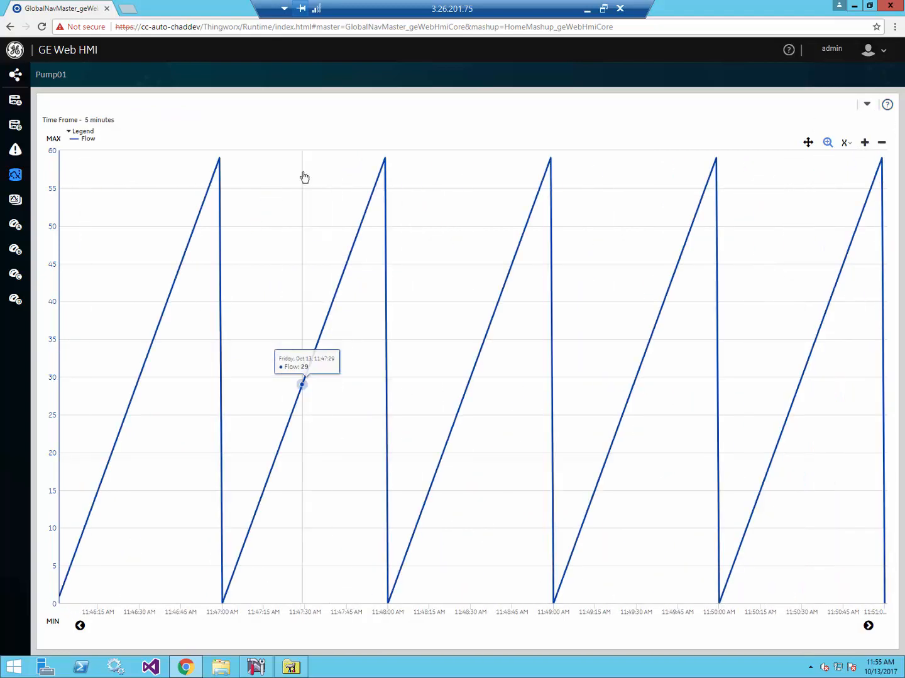